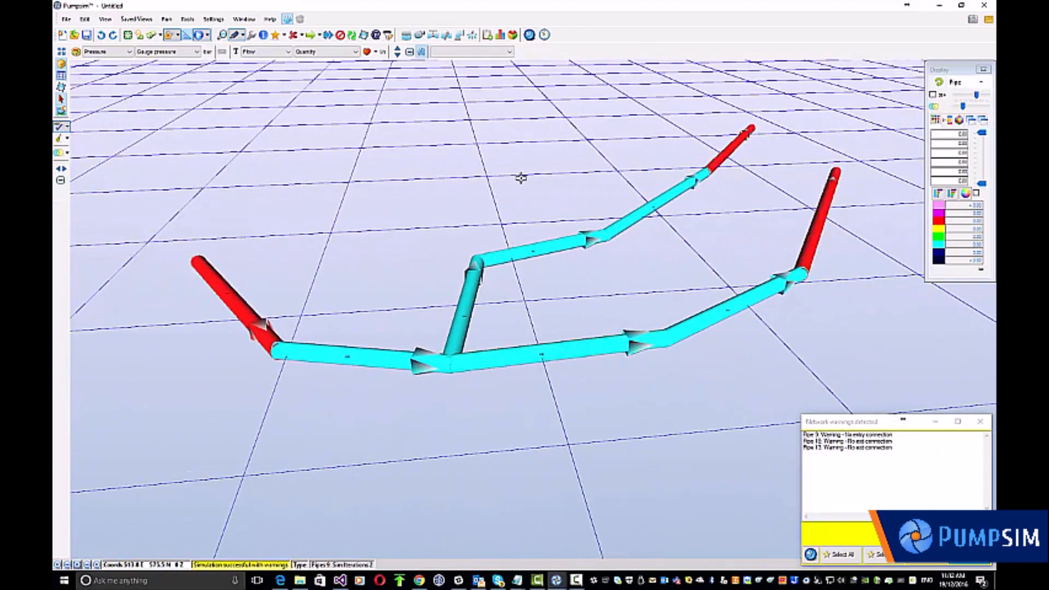
# - Place a round tank with default dimensions at the open start of the inlet pipe
pyautogui.click(406, 36)
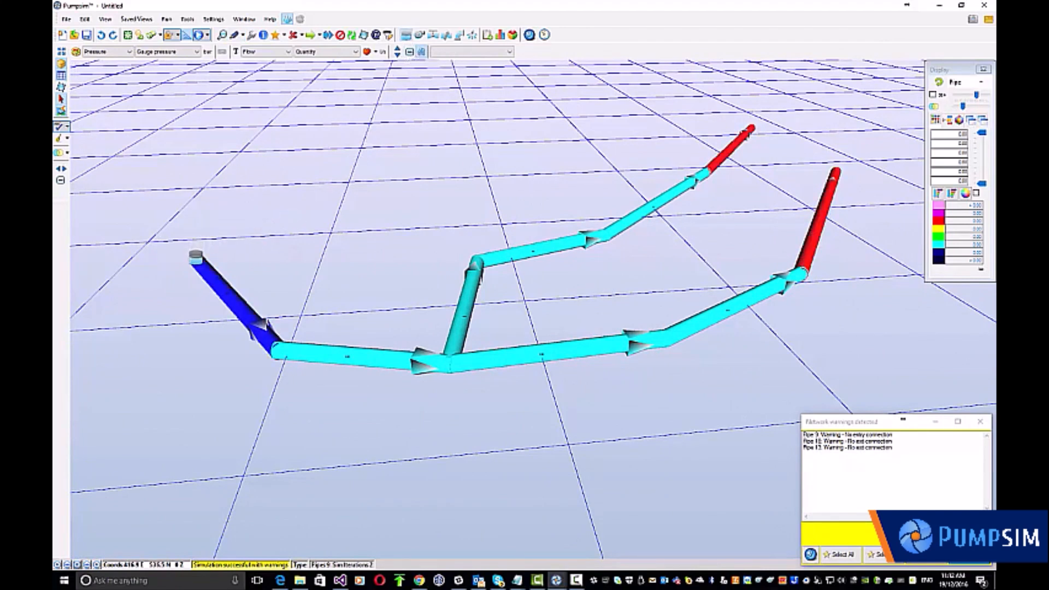
pyautogui.click(196, 257)
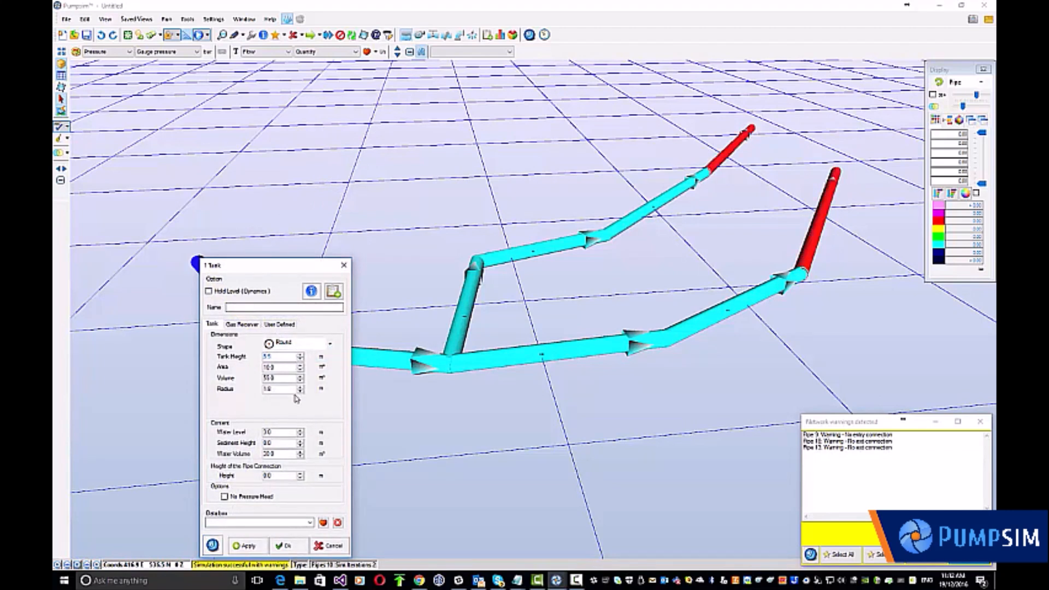
pyautogui.click(286, 546)
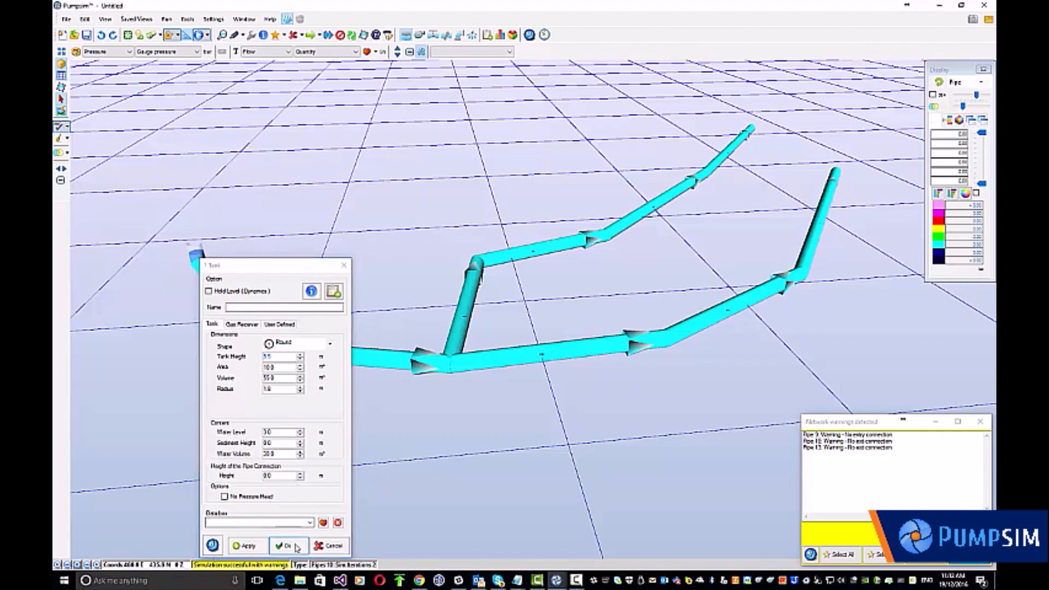
# - Enlarge the display scale of tanks so the inlet tank is drawn clearly wider than the pipe
pyautogui.click(976, 83)
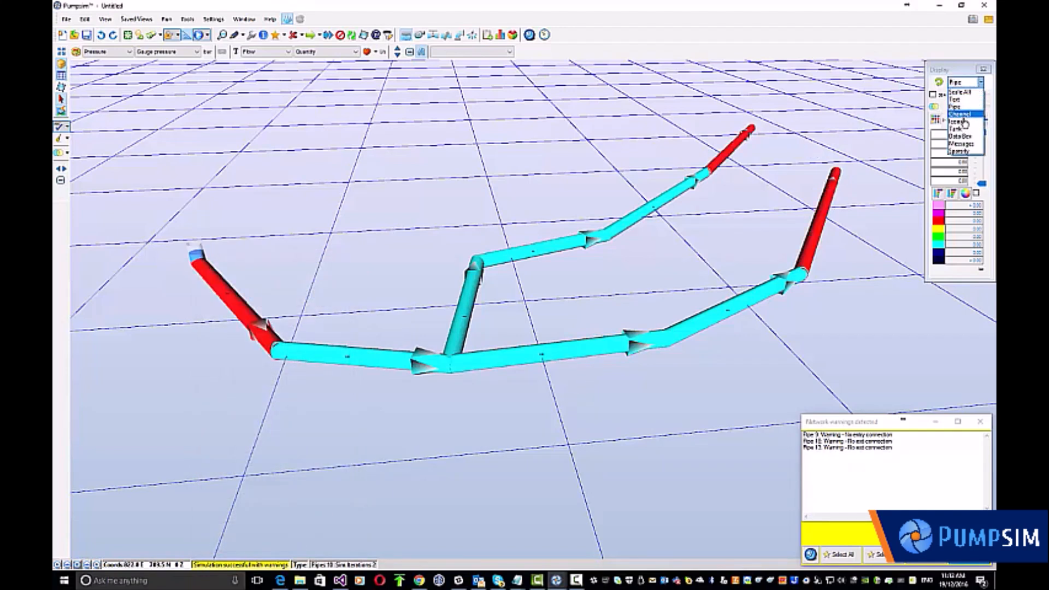
pyautogui.click(962, 129)
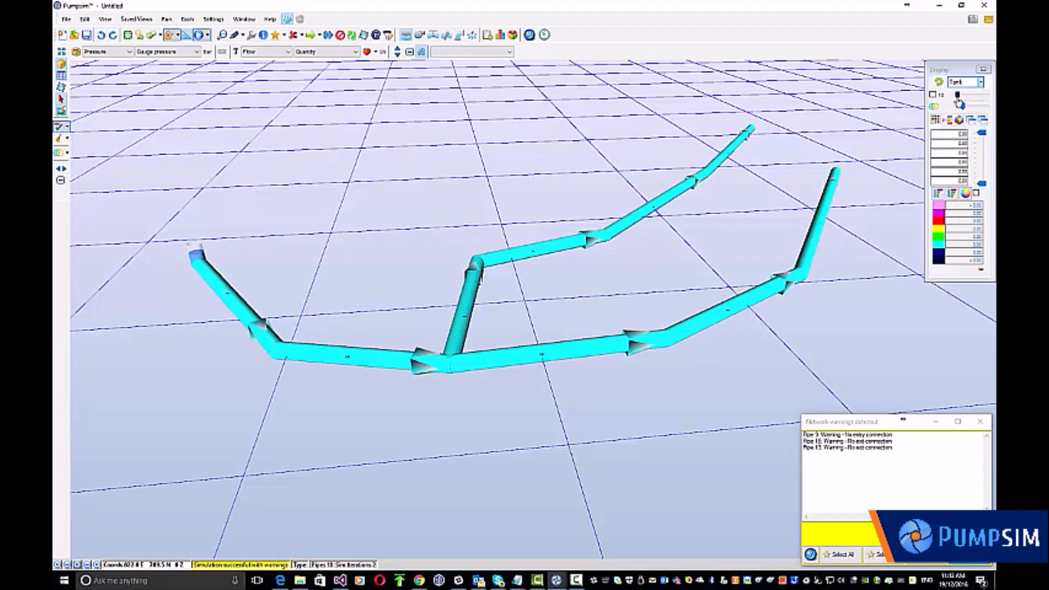
pyautogui.moveTo(959, 102); pyautogui.dragTo(969, 102)
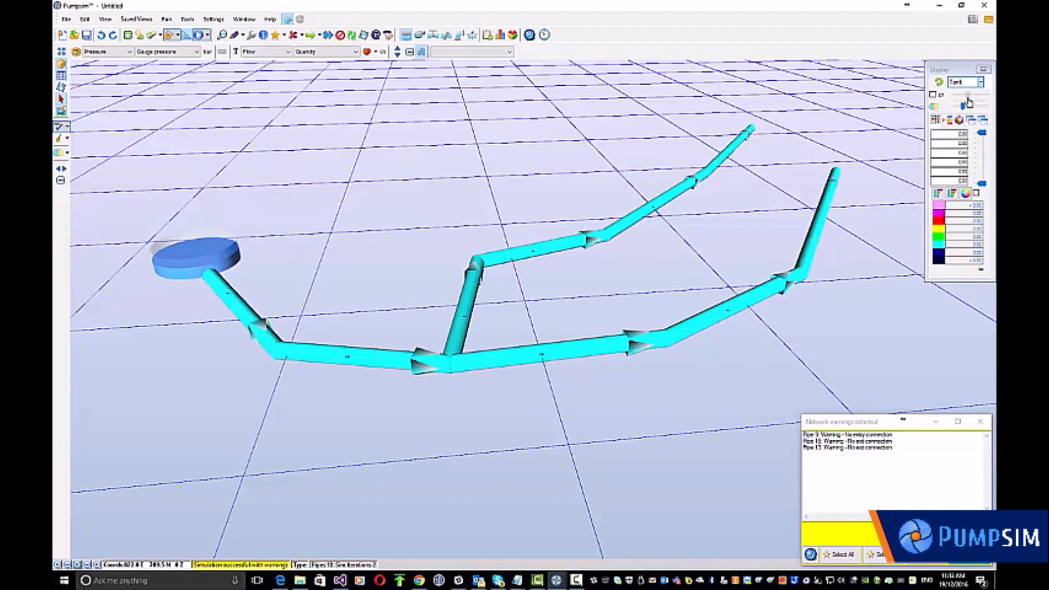
# - Set the far end pipes of both branches to Open and run the simulation
pyautogui.click(252, 36)
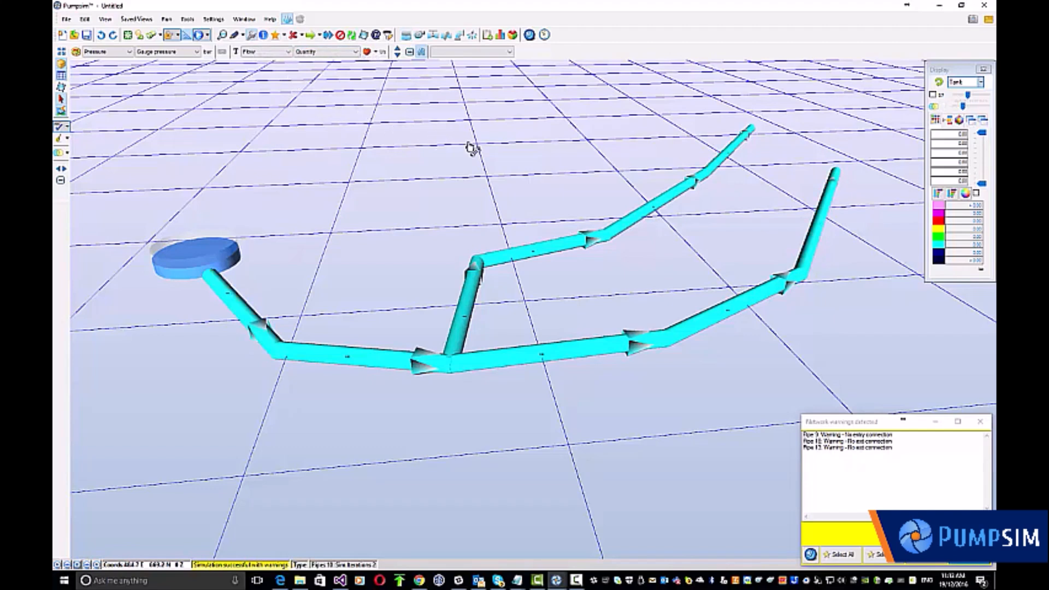
pyautogui.click(752, 133)
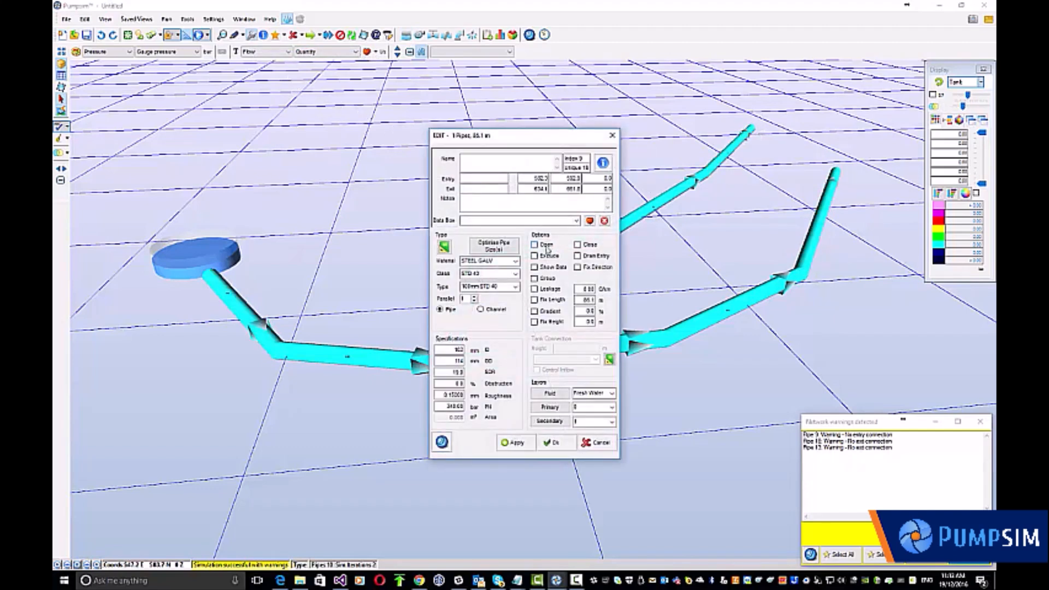
pyautogui.click(555, 443)
pyautogui.click(844, 173)
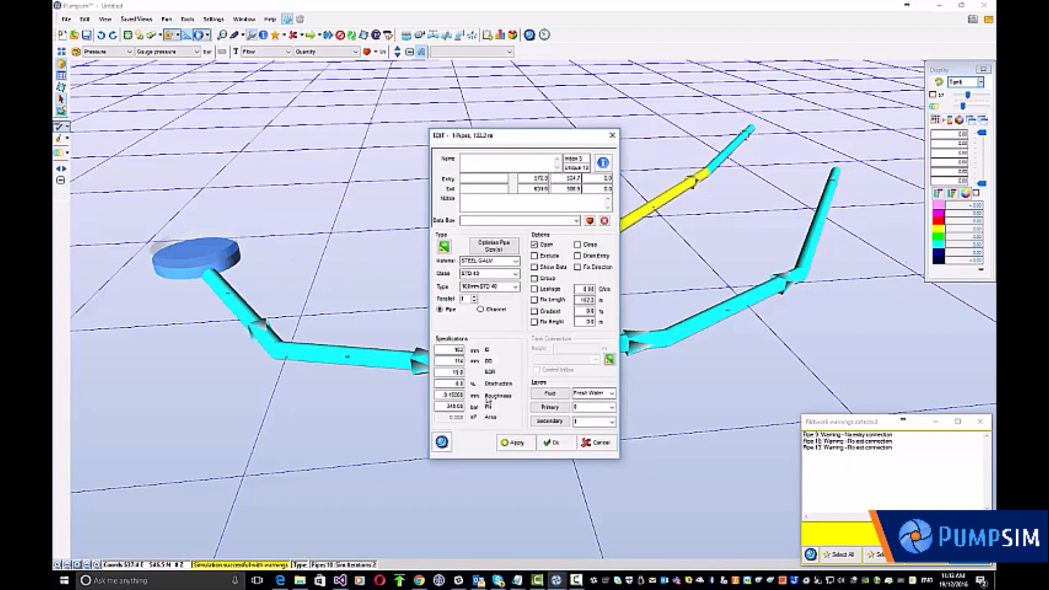
pyautogui.click(554, 444)
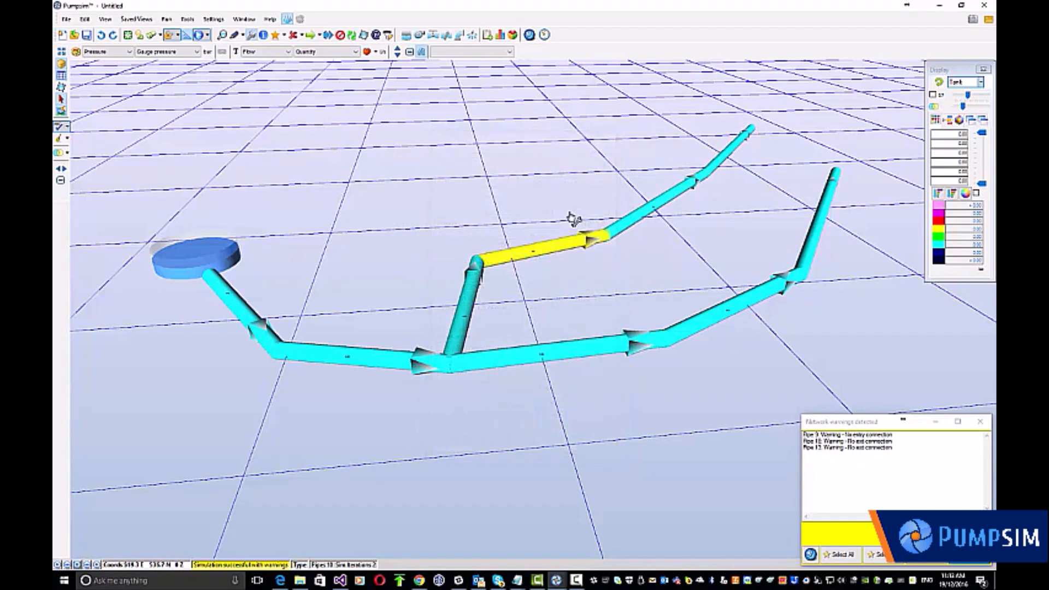
pyautogui.click(530, 35)
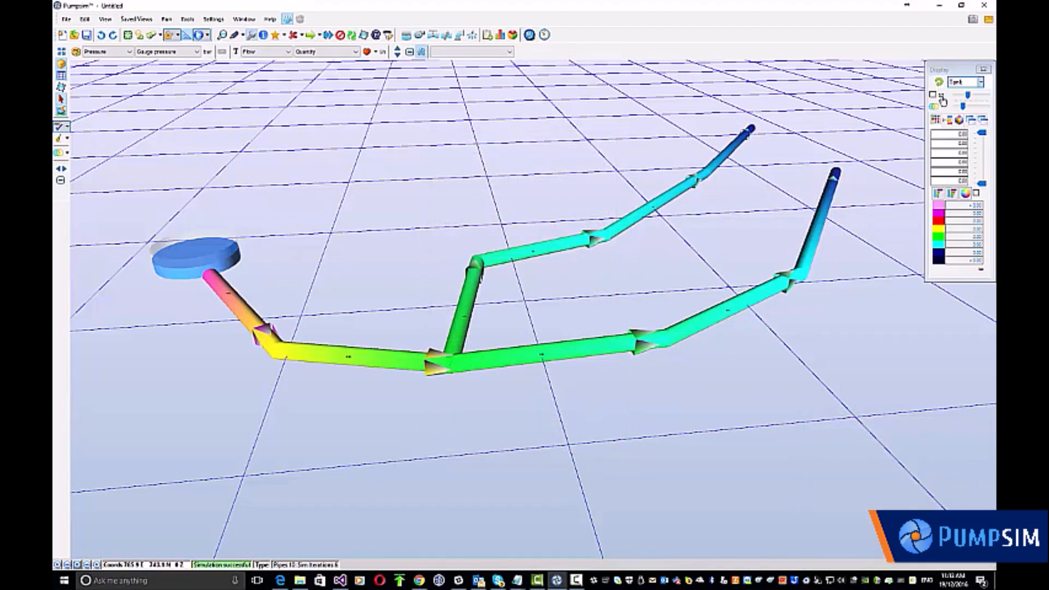
# - Increase the display scale of text so the flow values are readable along the pipes
pyautogui.click(981, 83)
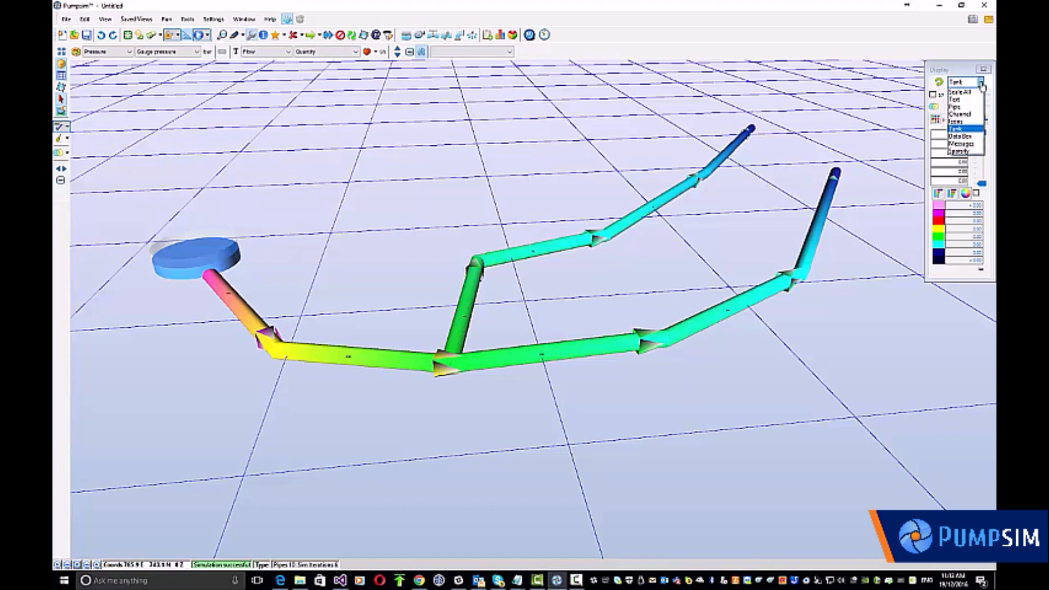
pyautogui.click(962, 98)
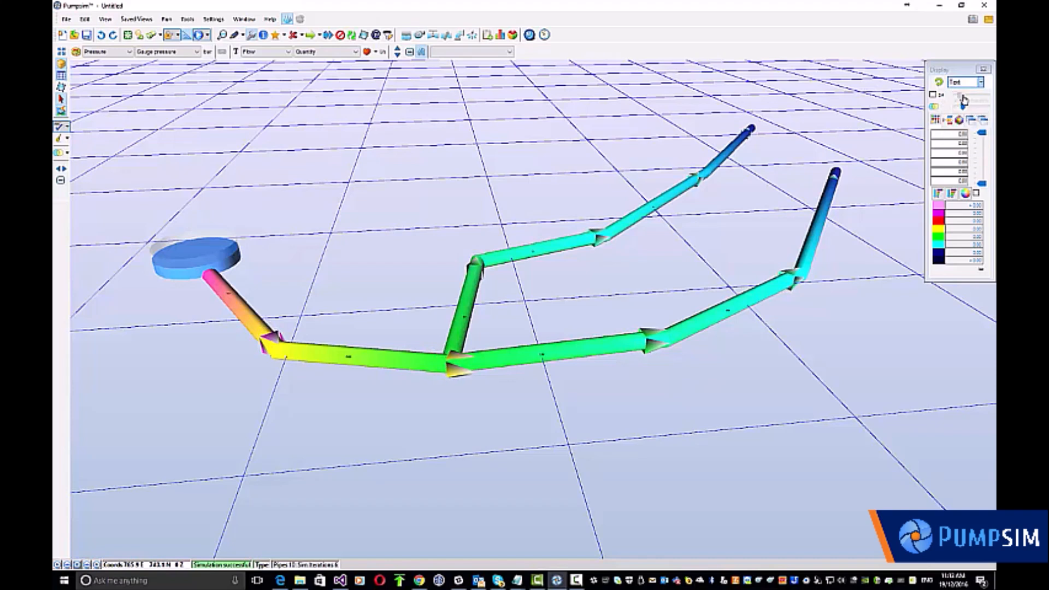
pyautogui.moveTo(963, 98); pyautogui.dragTo(976, 98)
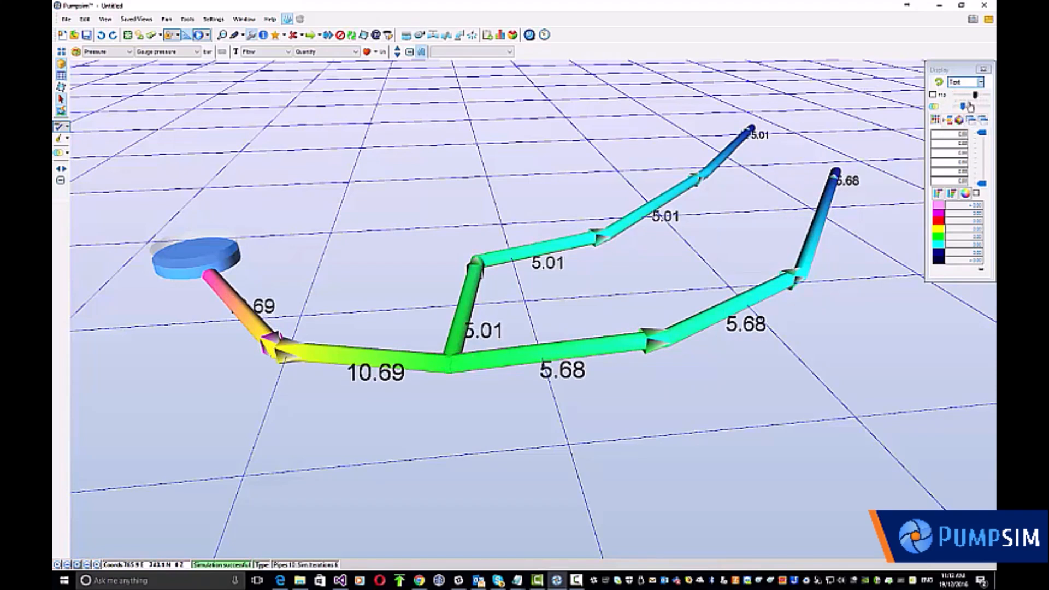
# - Reduce the display scale of pipes slightly so the network is drawn thinner
pyautogui.moveTo(818, 316); pyautogui.dragTo(761, 370)
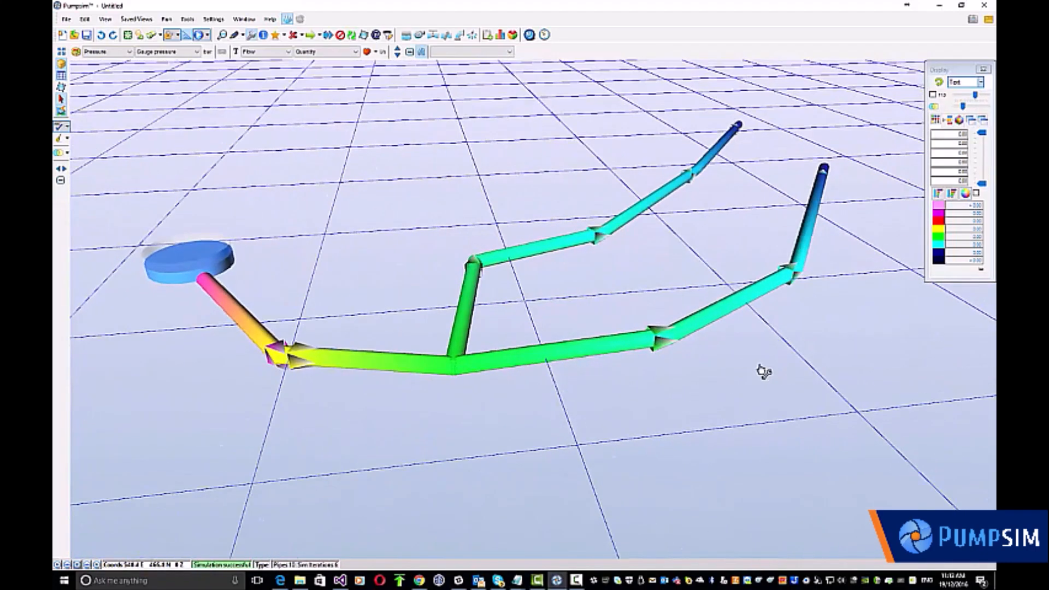
pyautogui.click(981, 83)
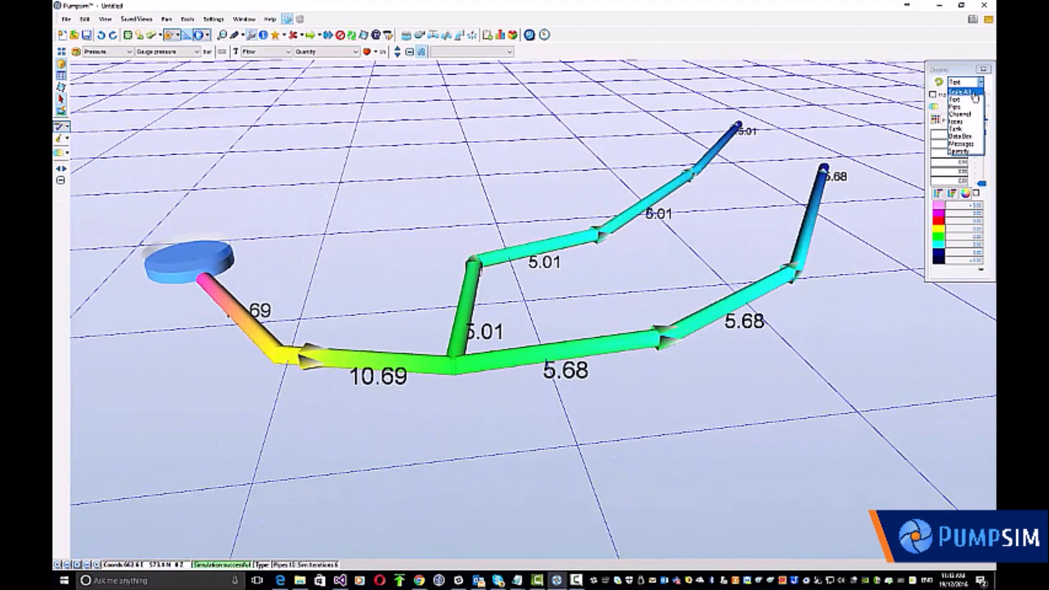
pyautogui.click(967, 111)
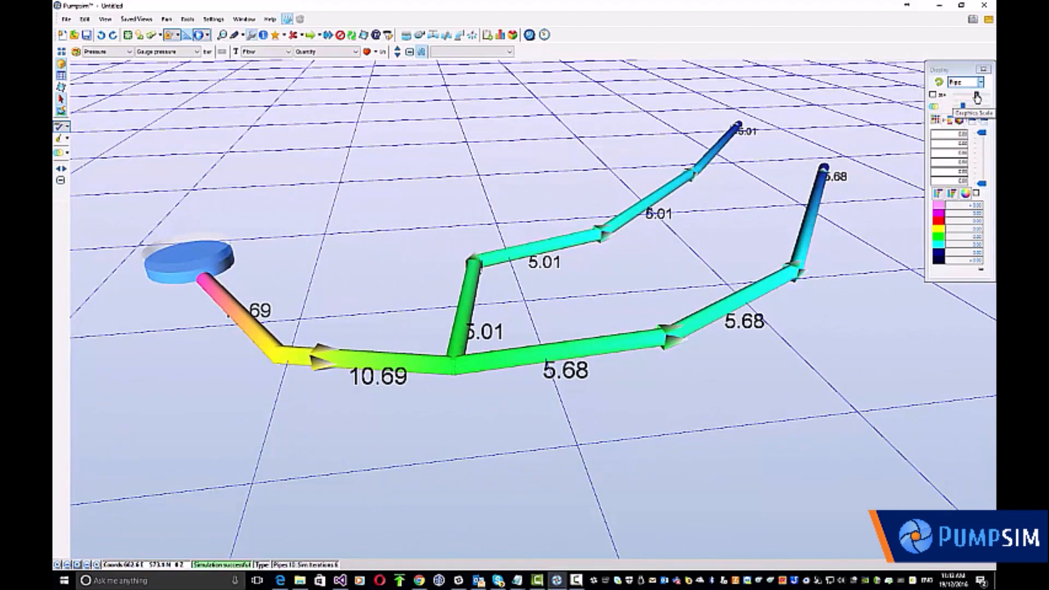
pyautogui.moveTo(977, 97)
pyautogui.mouseDown()
pyautogui.moveTo(991, 97)
pyautogui.moveTo(973, 101)
pyautogui.mouseUp()
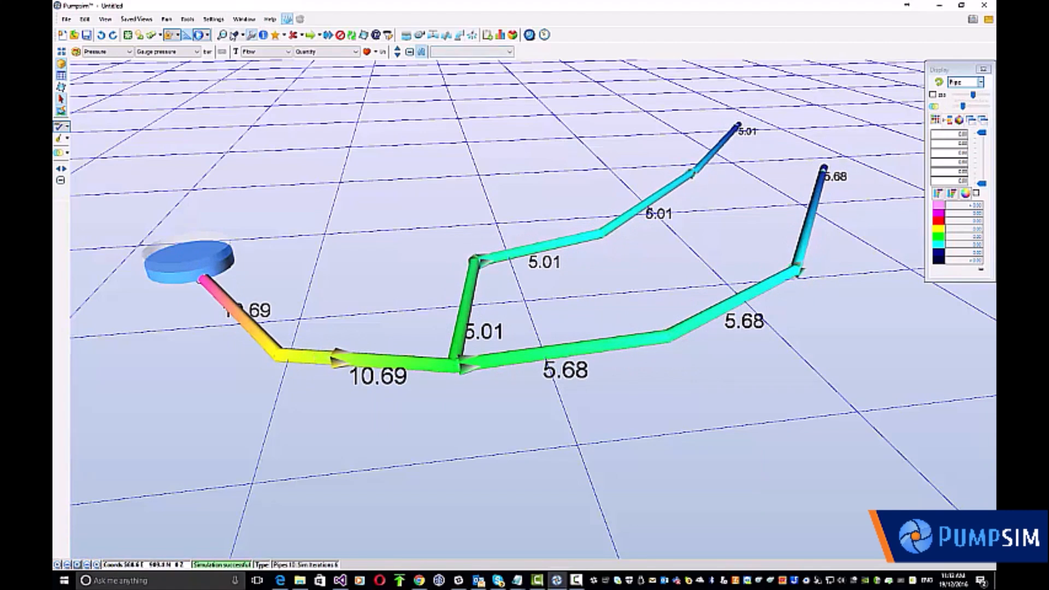
# - Draw connecting pipes from the upper branch to the lower main and its end pipe, and rerun the simulation
pyautogui.click(235, 35)
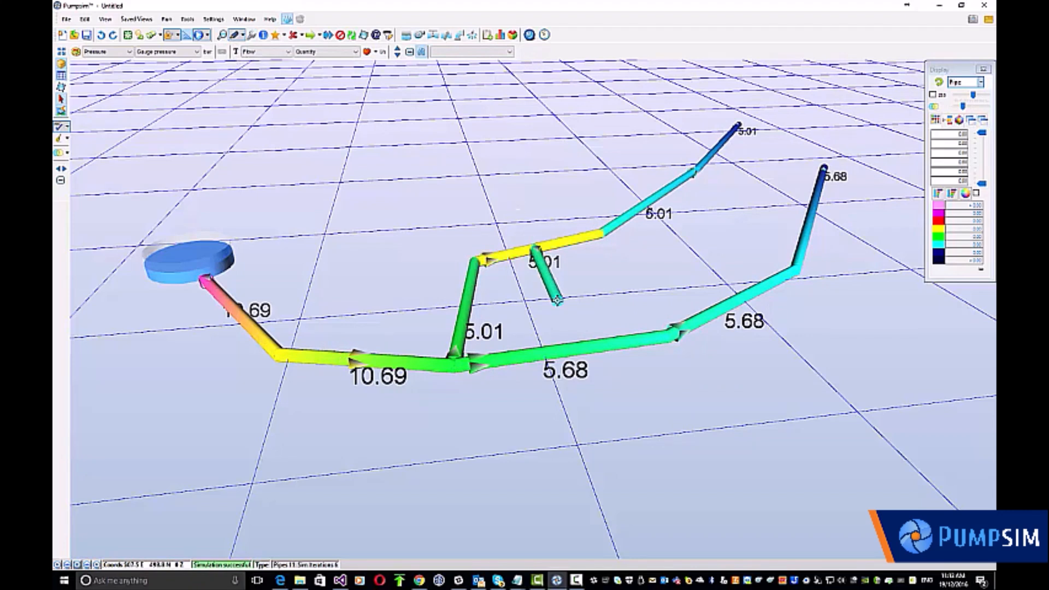
pyautogui.click(557, 299)
pyautogui.click(725, 310)
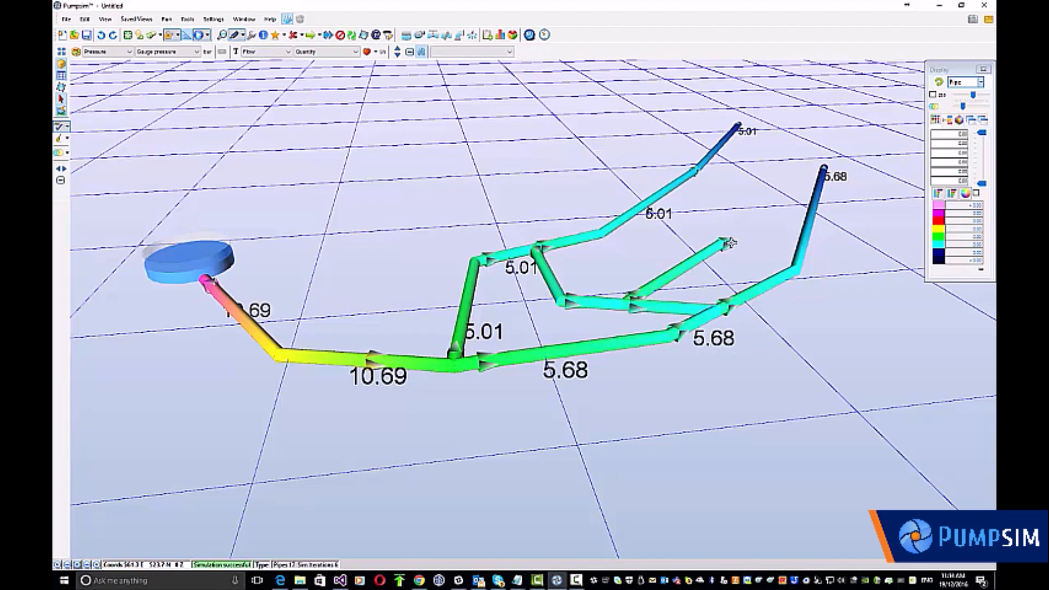
pyautogui.click(807, 221)
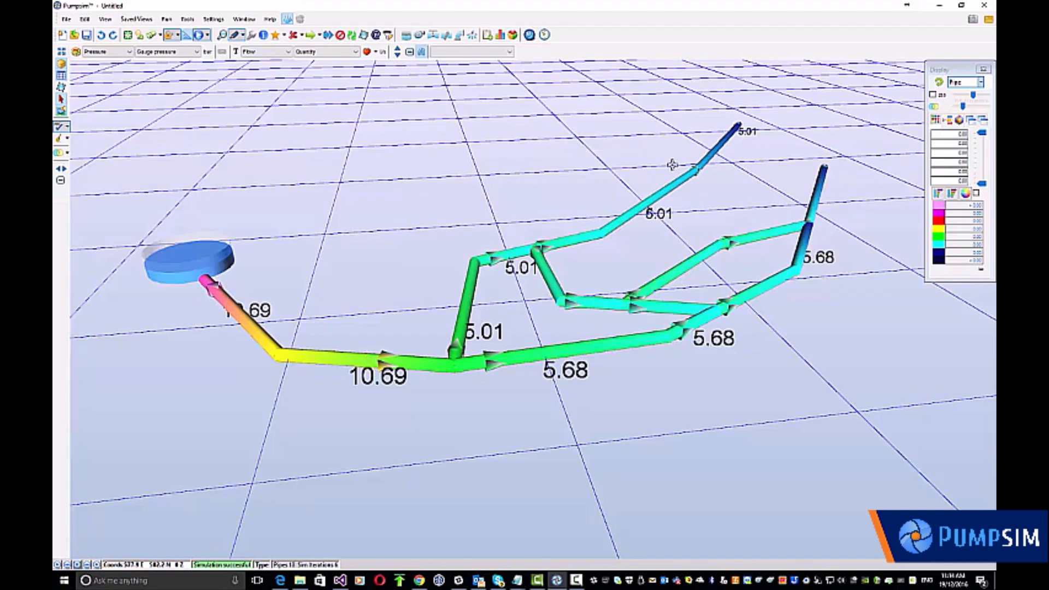
pyautogui.click(530, 39)
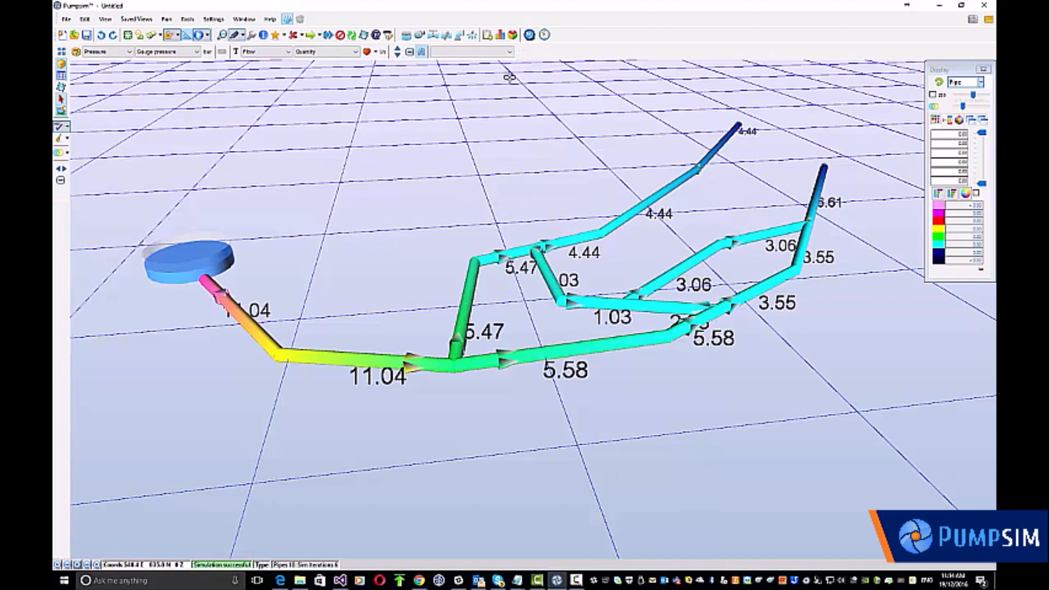
# - Set the tank height to 25 m and its water level to 15 m, and rerun the simulation
pyautogui.moveTo(524, 320); pyautogui.dragTo(556, 293, button='right')
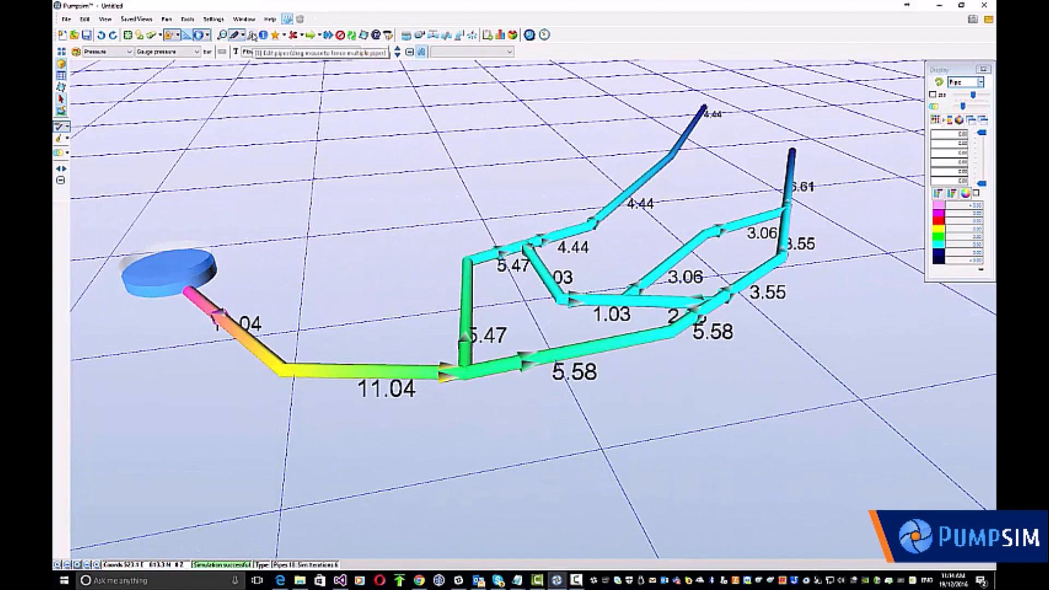
pyautogui.doubleClick(167, 277)
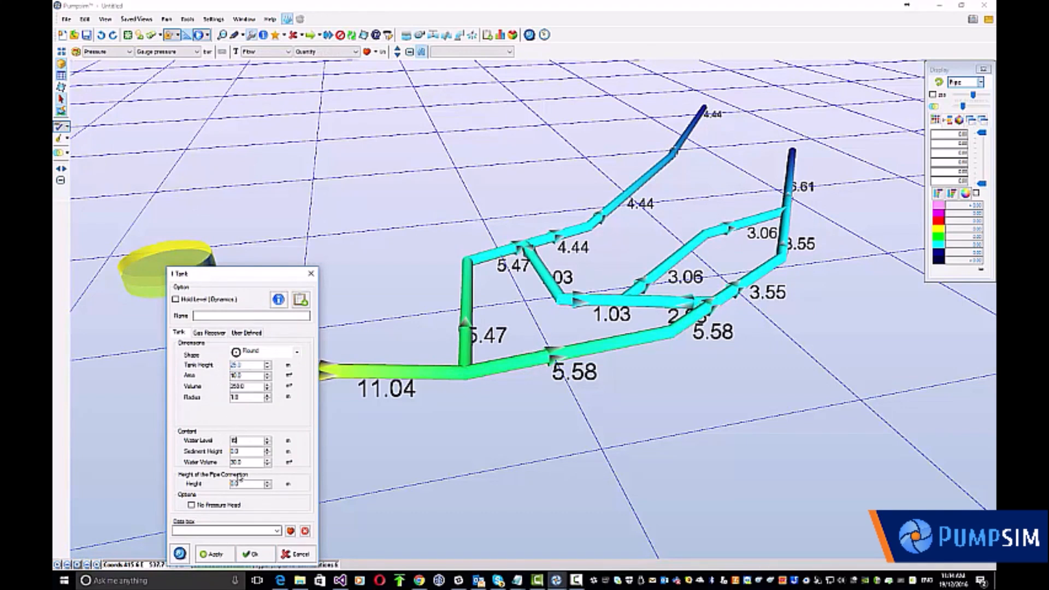
pyautogui.click(253, 556)
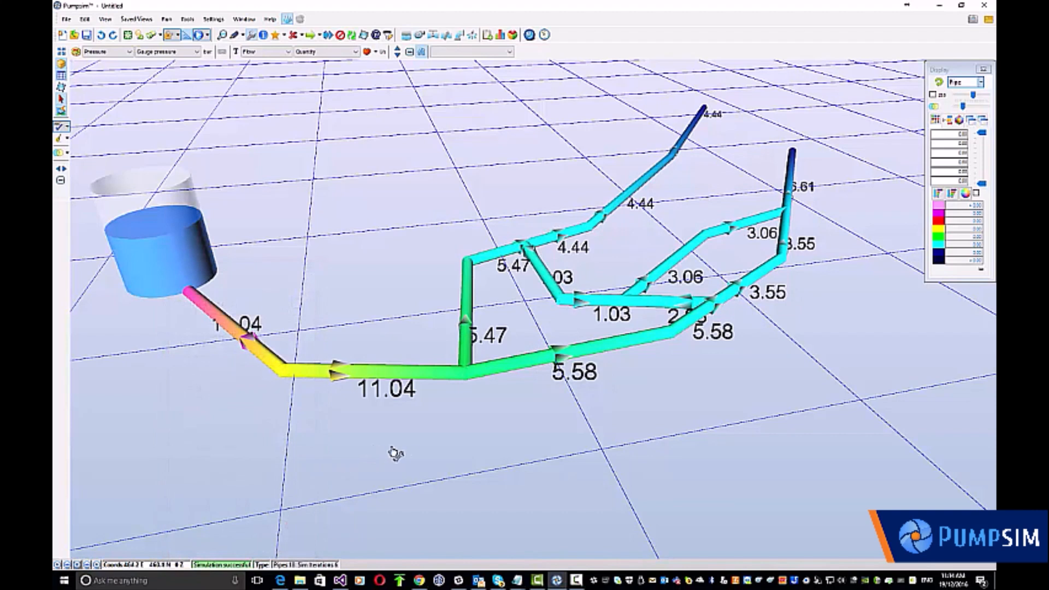
pyautogui.click(529, 36)
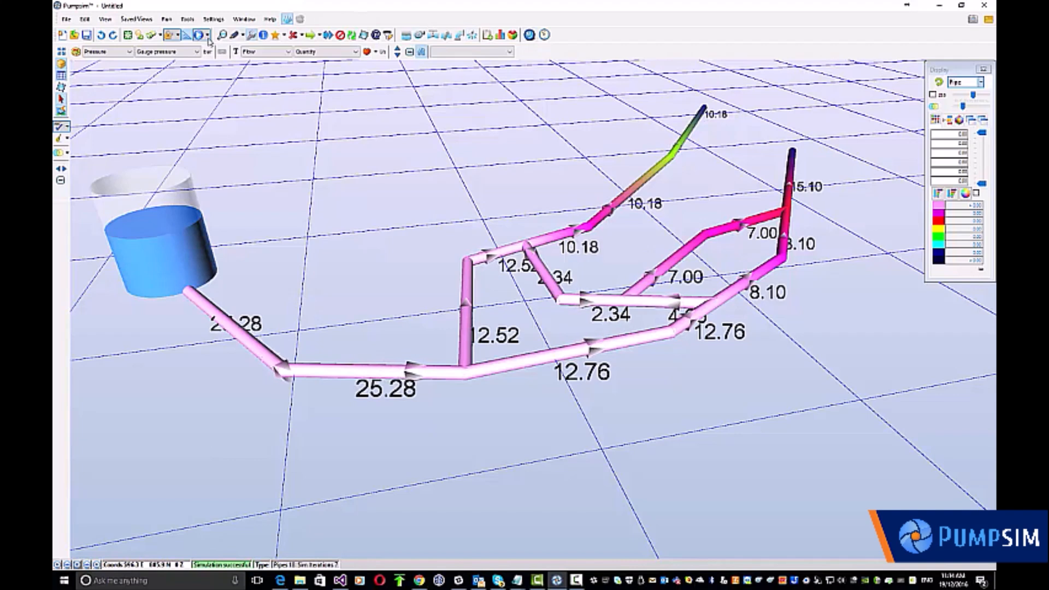
# - Colour the pipes by flow, return the colouring to gauge pressure, and redistribute the colour legend across the network
pyautogui.click(113, 52)
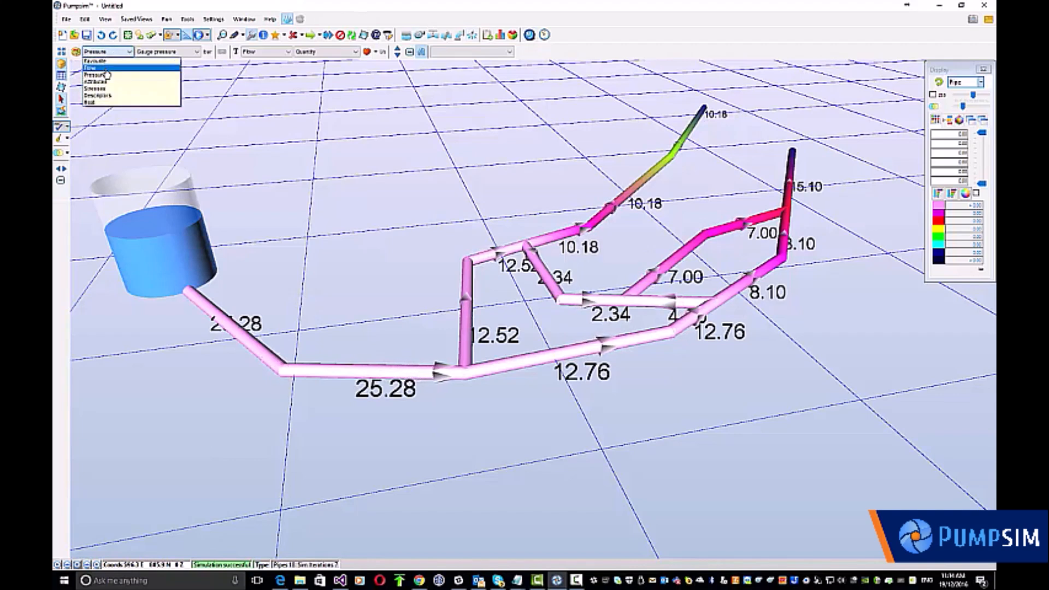
pyautogui.click(109, 67)
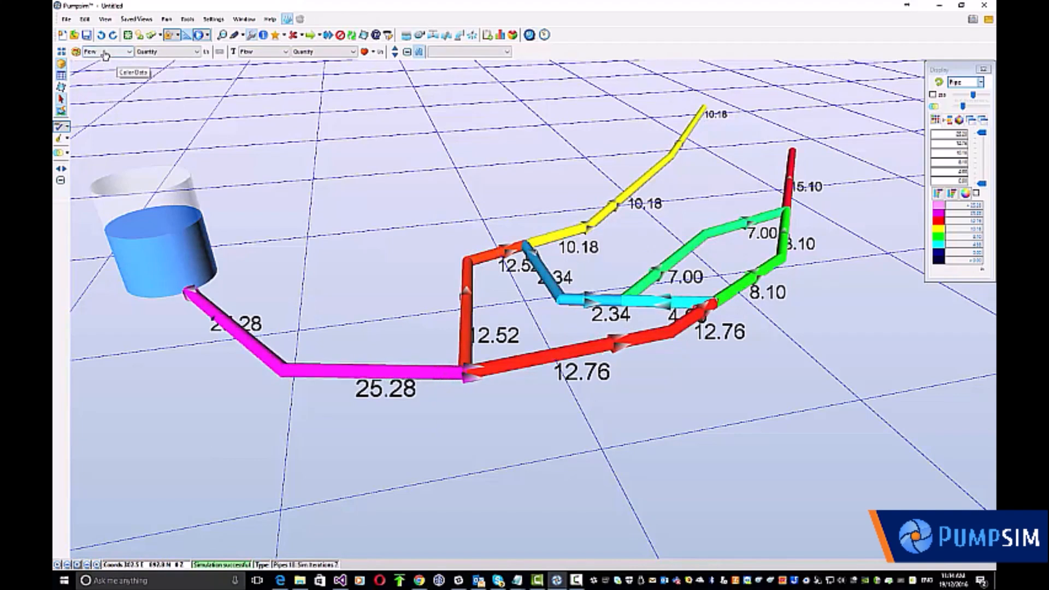
pyautogui.click(107, 51)
pyautogui.click(109, 75)
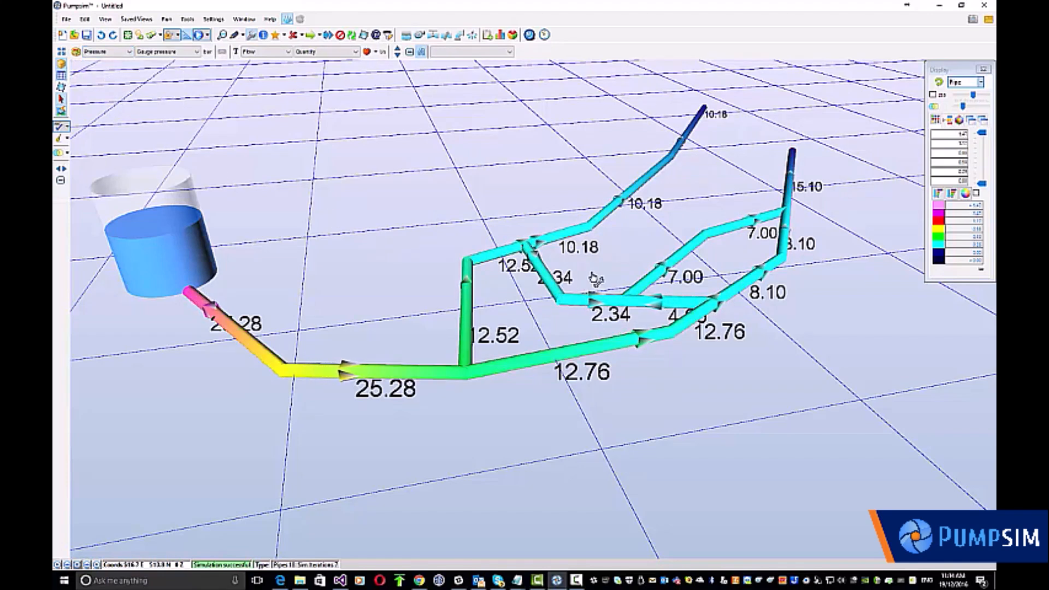
pyautogui.click(939, 193)
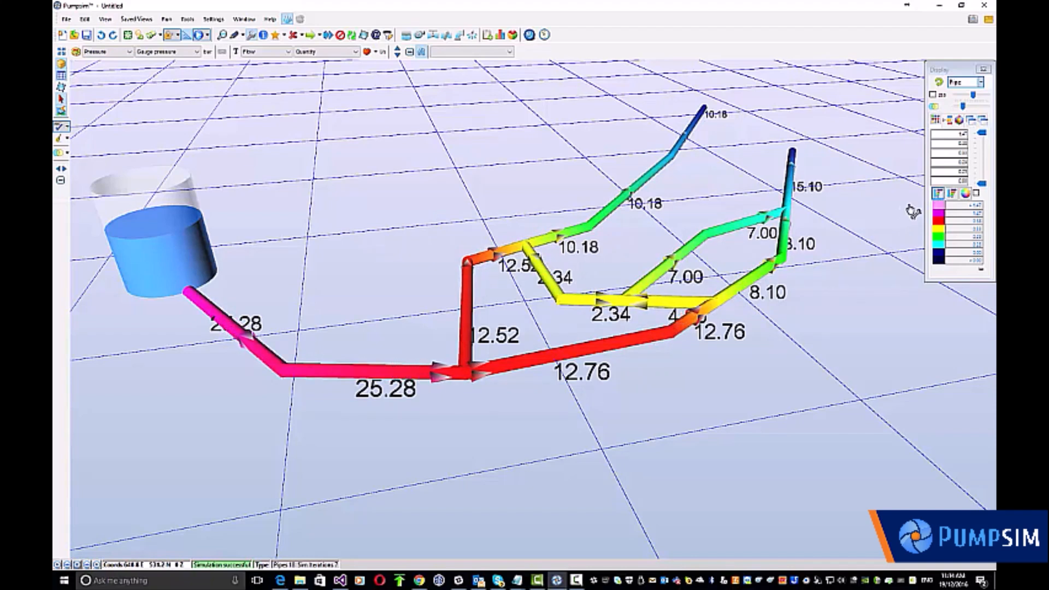
# - Place a Fast Opening 100 mm valve on the lower main just past the junction, and set it partly open
pyautogui.click(433, 35)
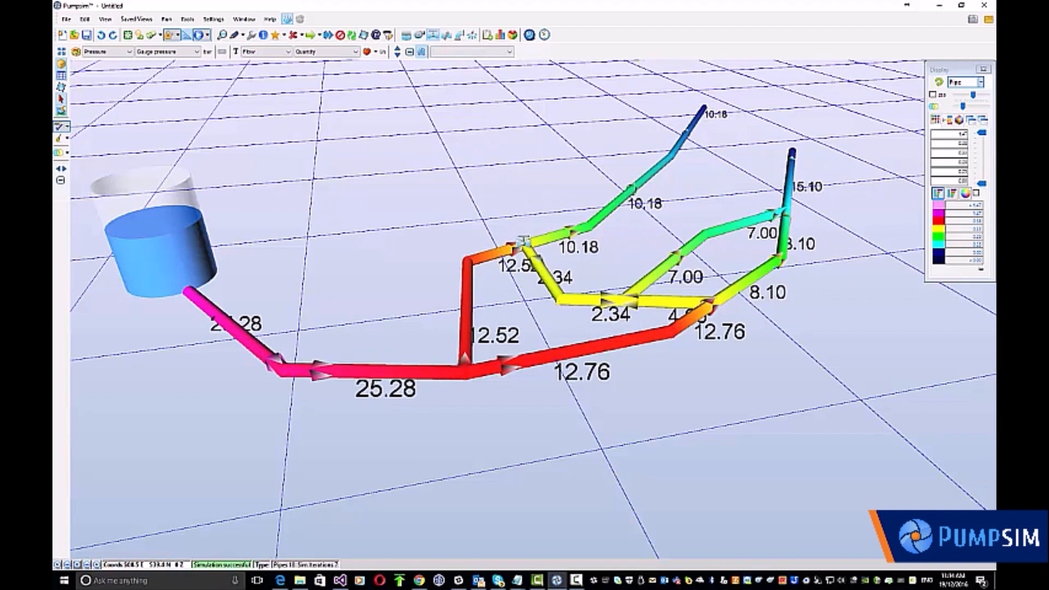
pyautogui.click(561, 354)
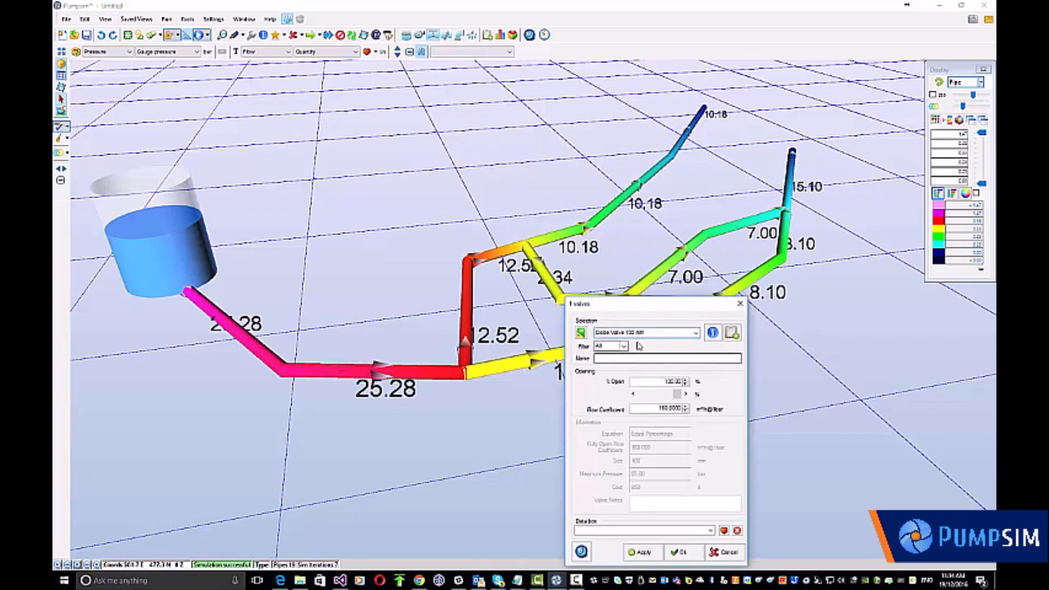
pyautogui.click(696, 334)
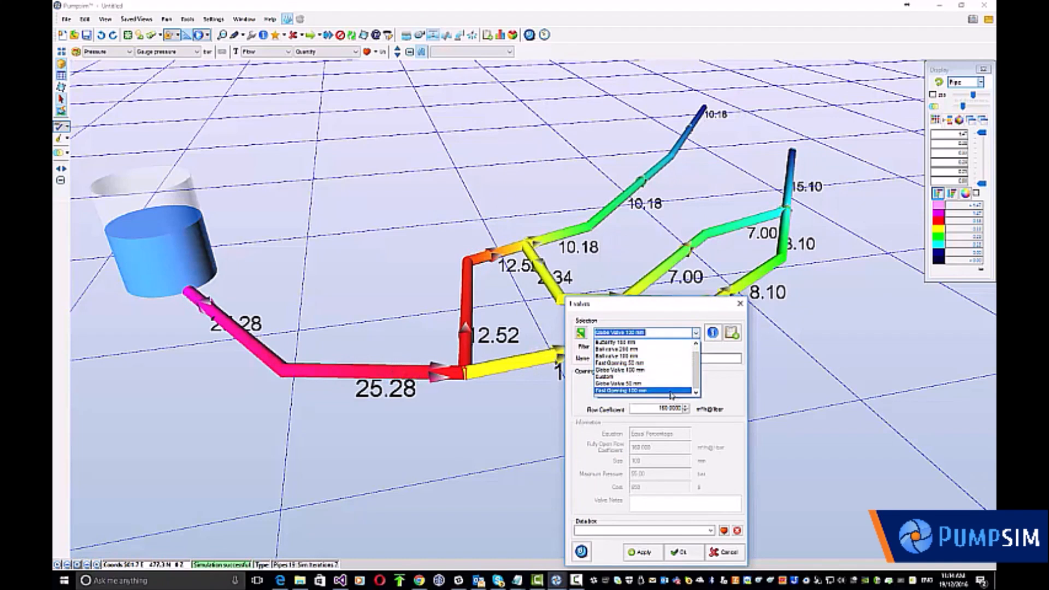
pyautogui.click(671, 391)
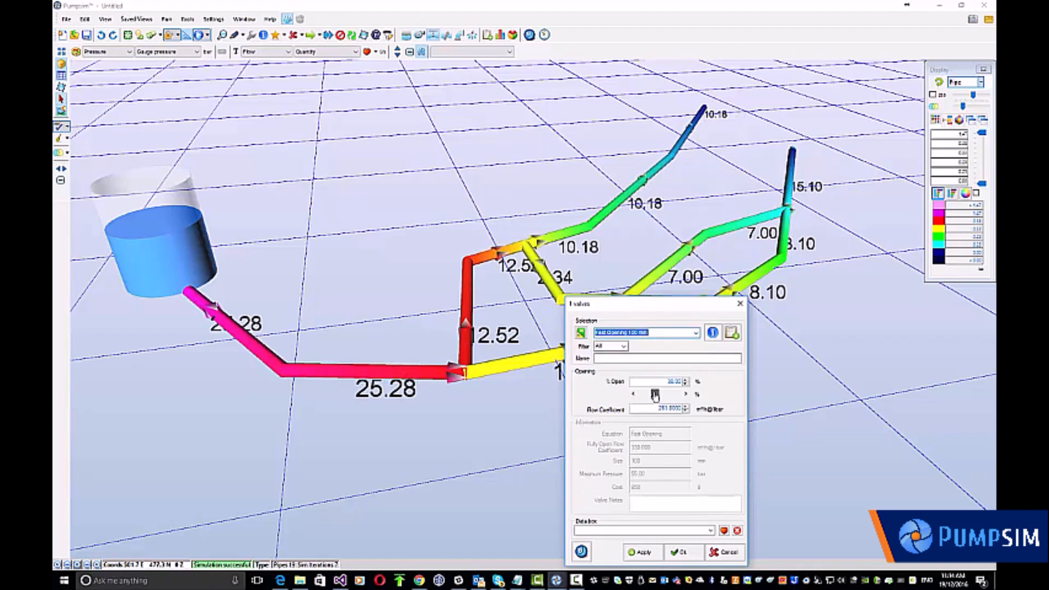
pyautogui.click(679, 552)
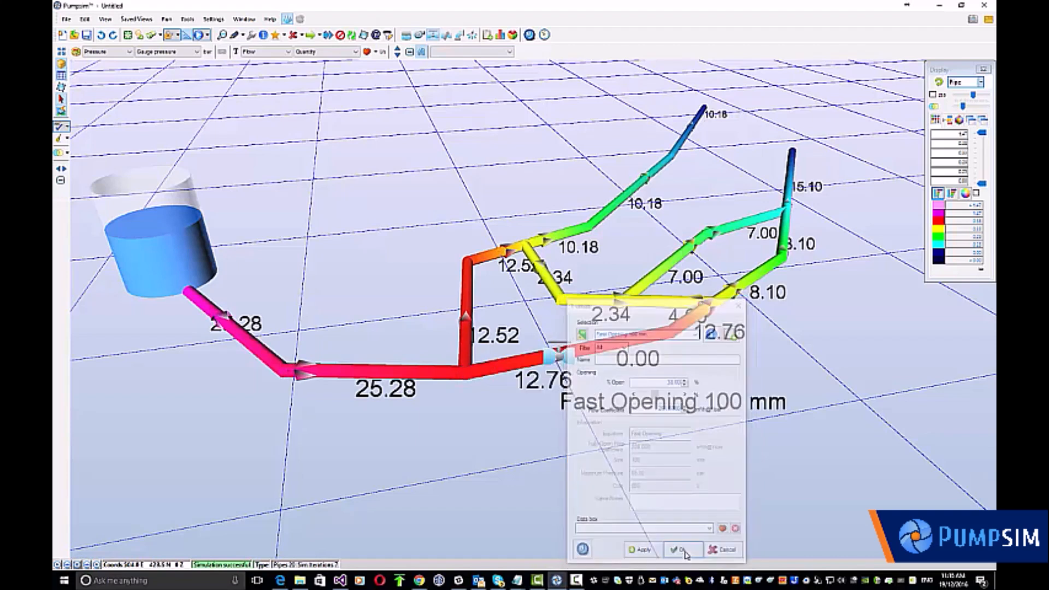
# - Rerun the simulation, close the Fast Opening 100 mm valve further, and simulate the network again
pyautogui.click(528, 37)
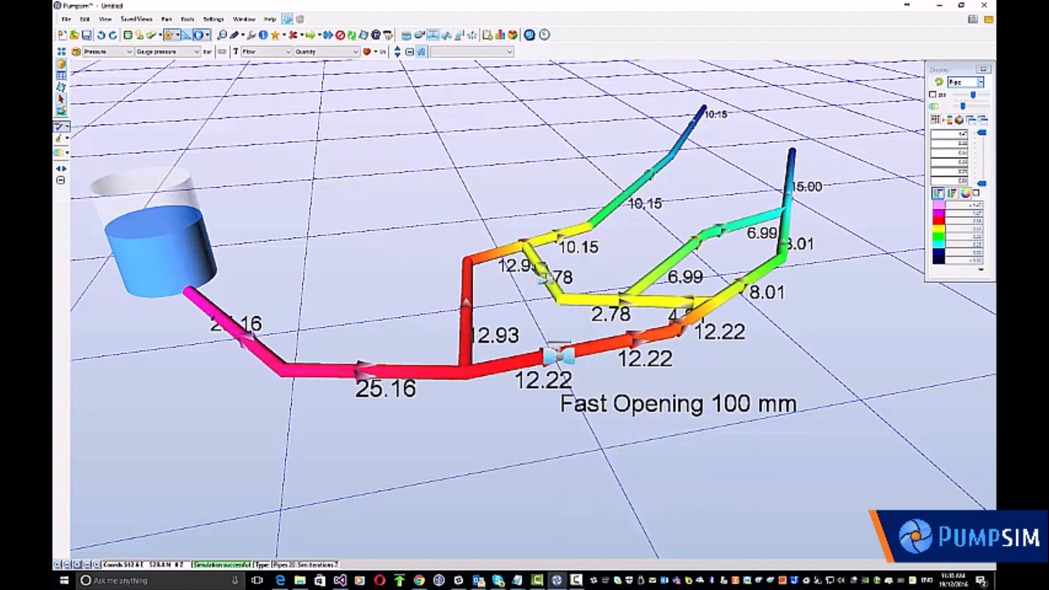
pyautogui.doubleClick(558, 355)
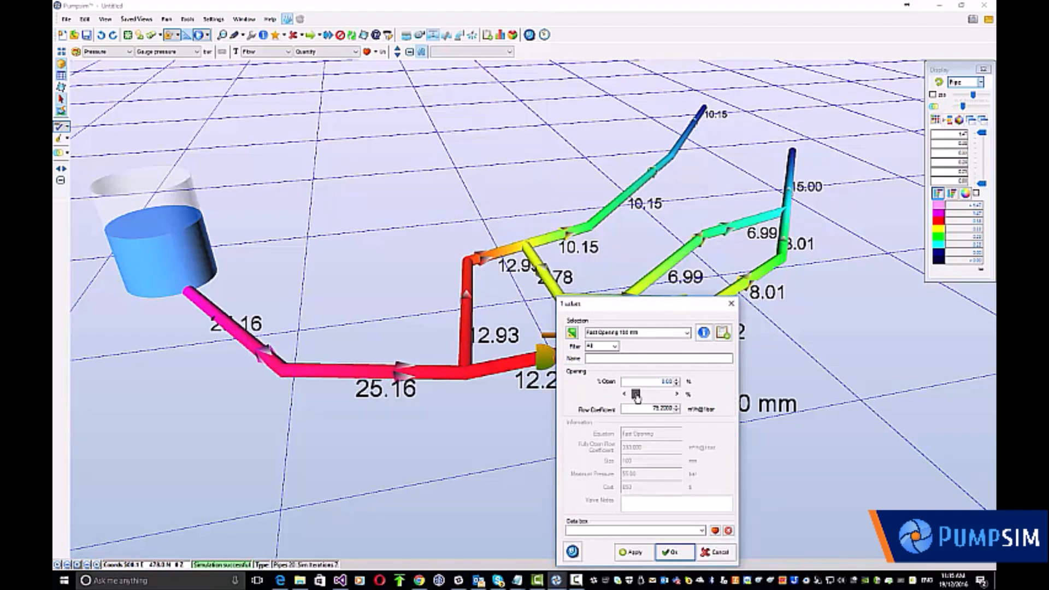
pyautogui.click(675, 552)
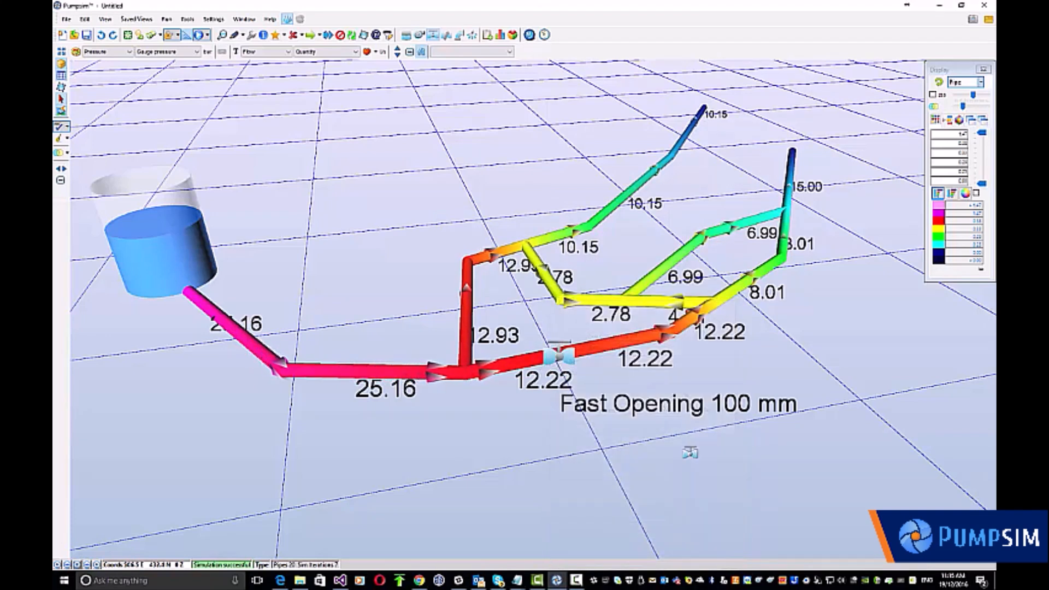
pyautogui.click(529, 35)
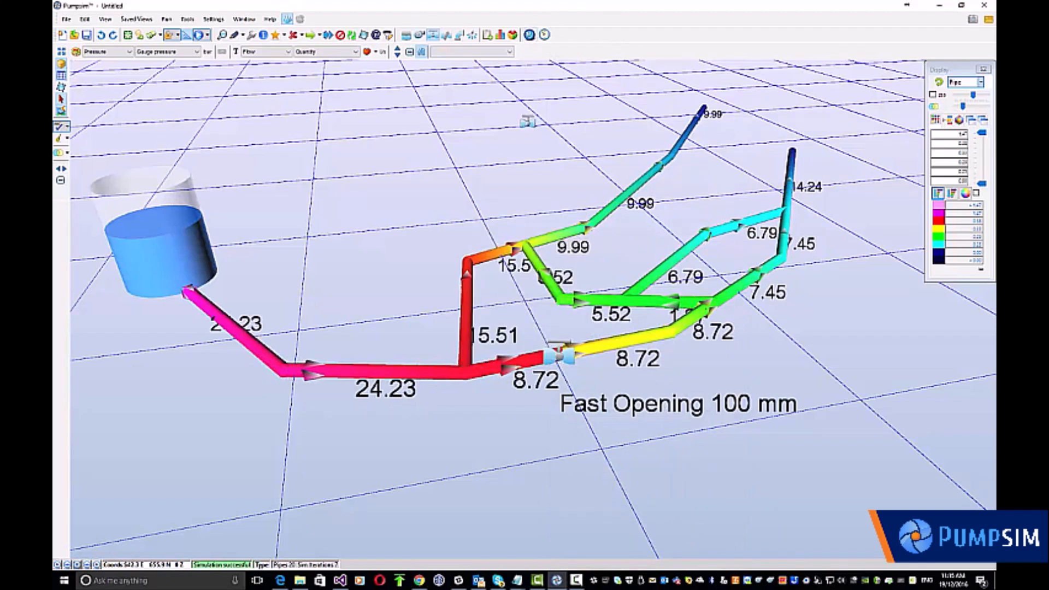
# - Place a pump on the upper branch just past the junction, give it a fixed flow of 10, and rerun the simulation
pyautogui.click(420, 36)
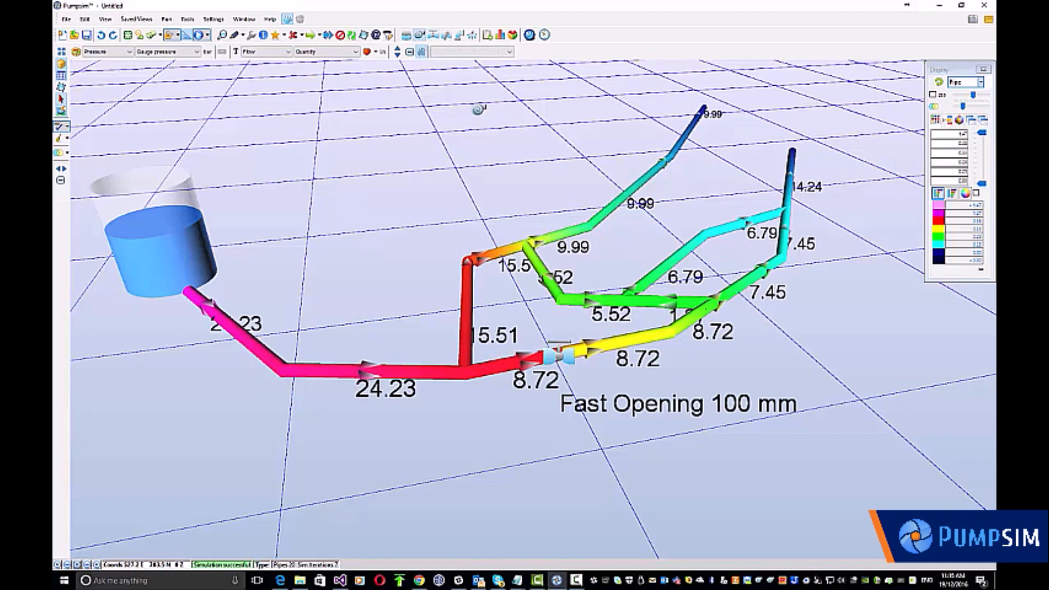
pyautogui.click(562, 234)
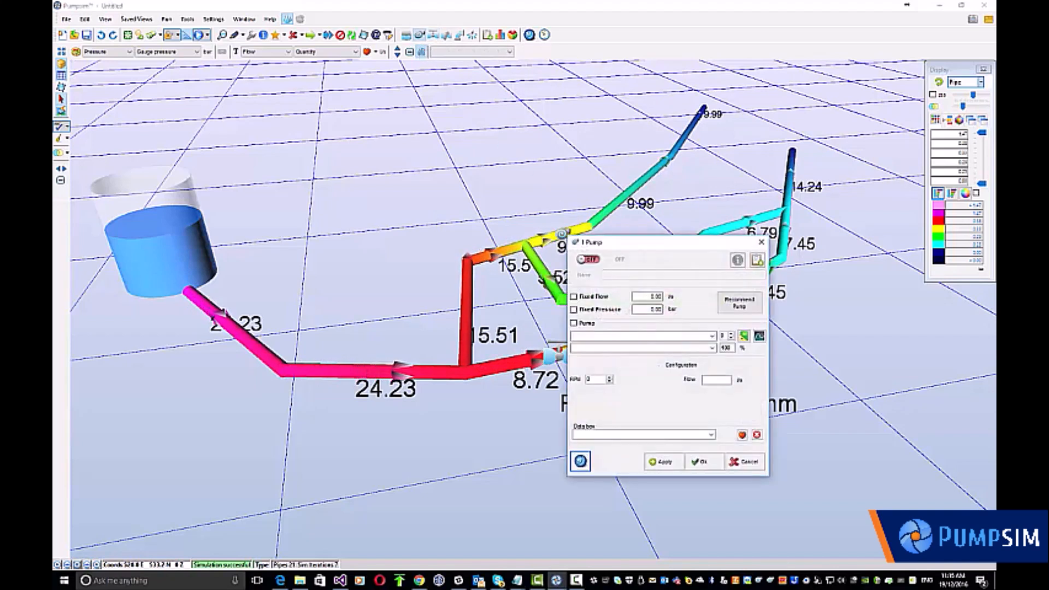
pyautogui.click(588, 297)
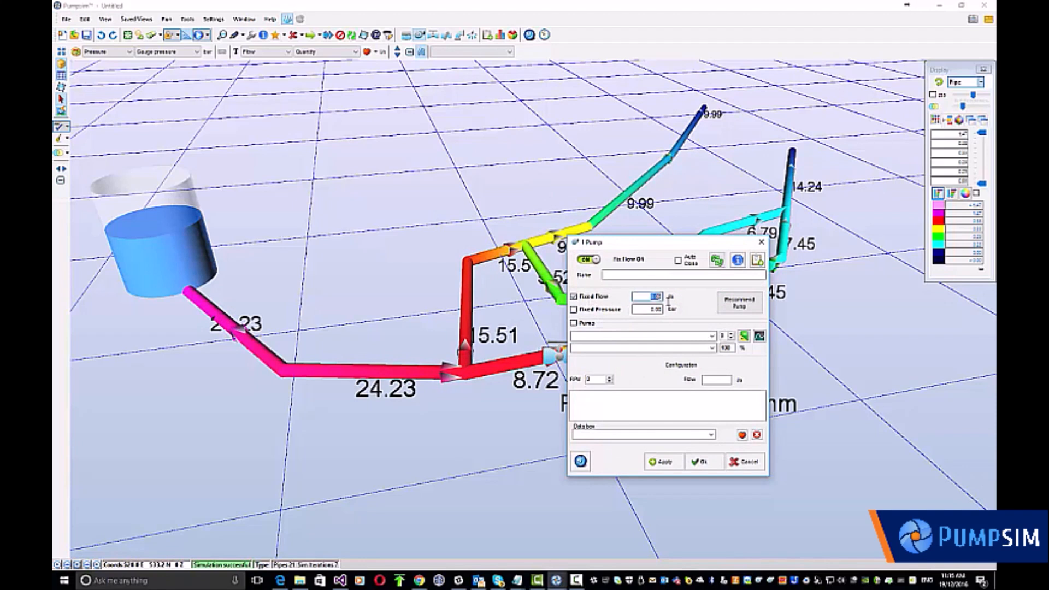
pyautogui.write('1')
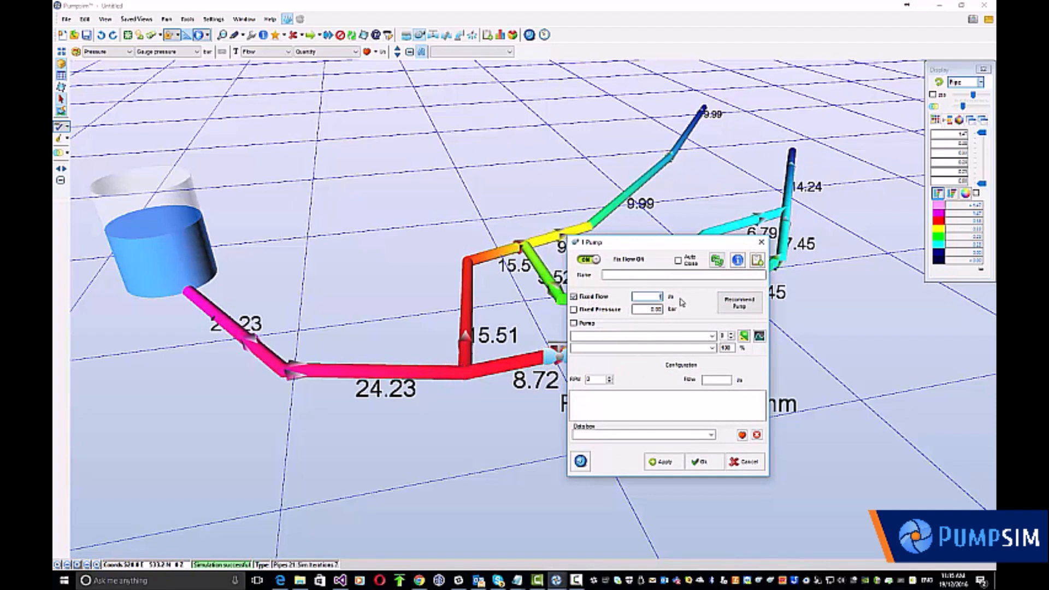
pyautogui.write('0')
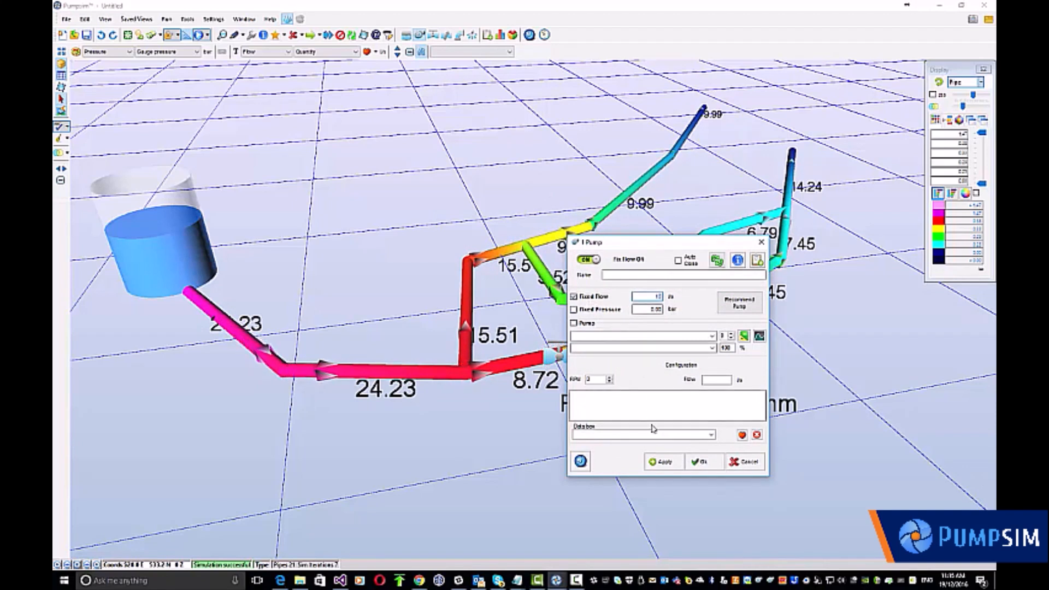
pyautogui.click(703, 462)
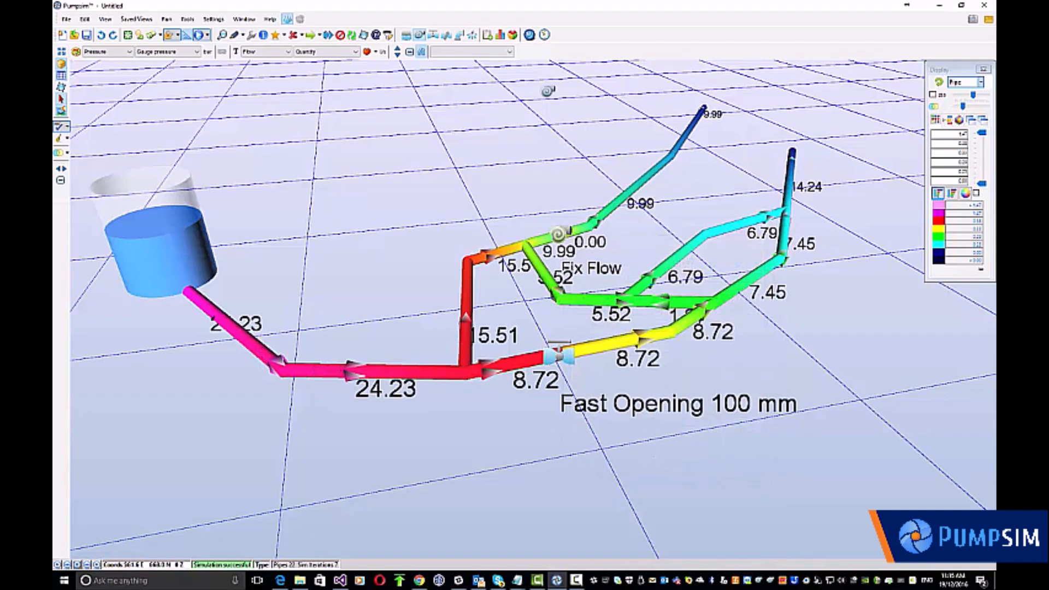
pyautogui.click(529, 34)
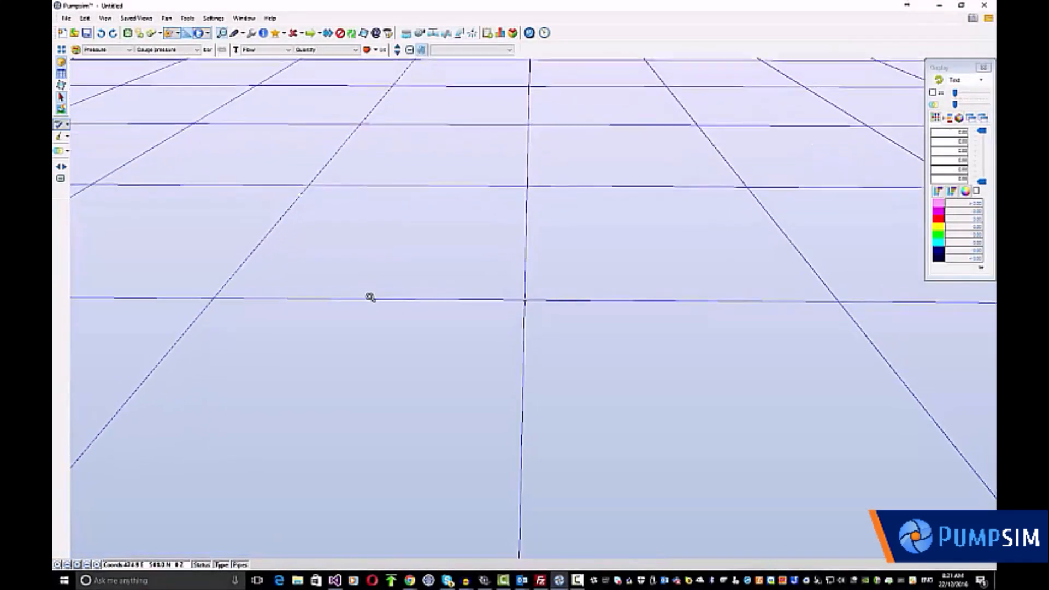
# - In the empty model, draw three connected level pipes and a vertical pipe dropping about 29 m from their end
pyautogui.moveTo(368, 297); pyautogui.dragTo(434, 266)
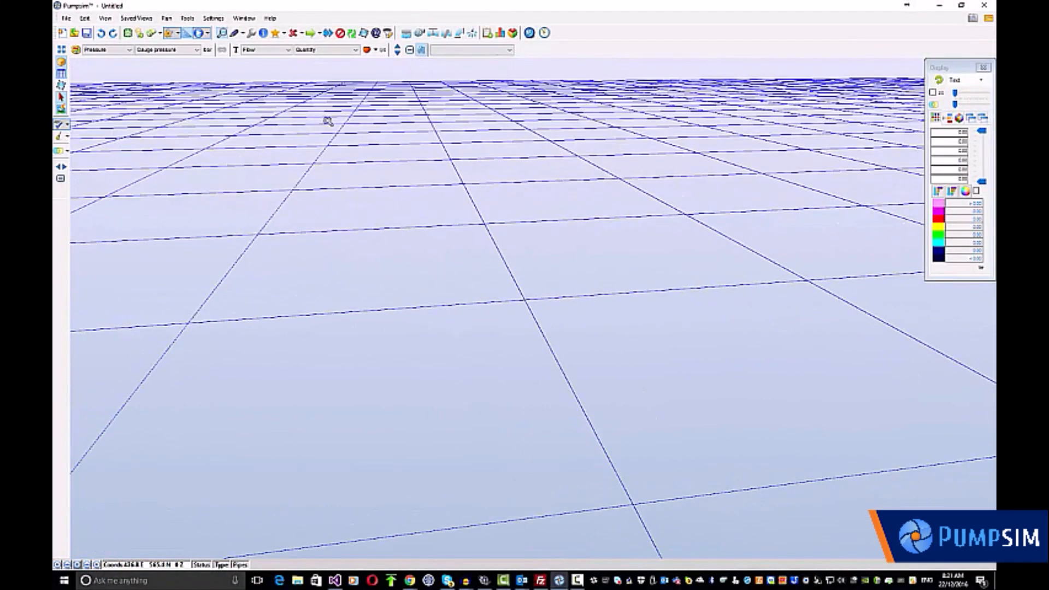
pyautogui.click(235, 34)
pyautogui.click(441, 296)
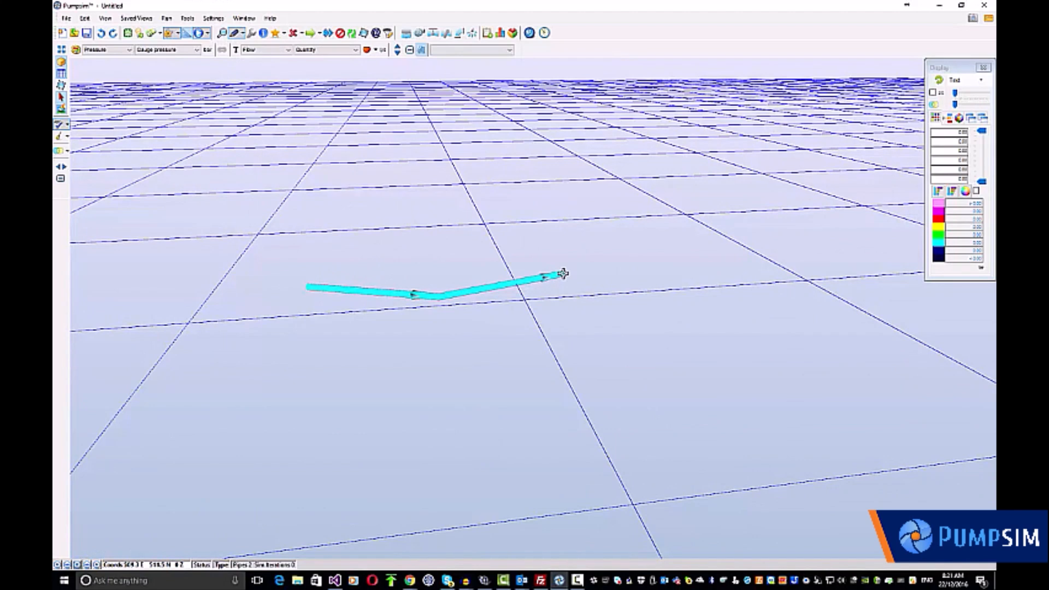
pyautogui.click(563, 273)
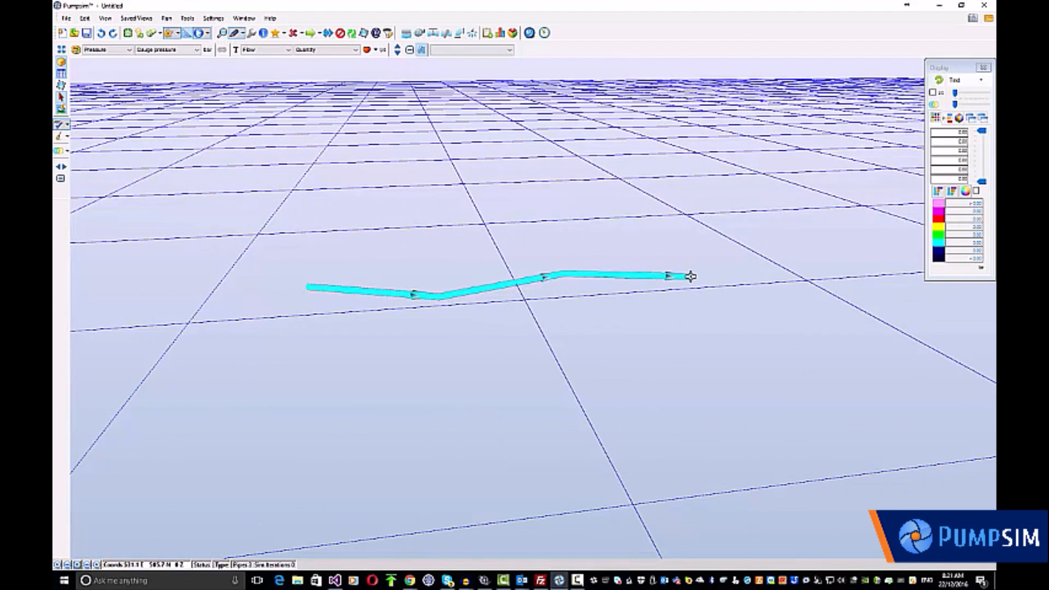
pyautogui.press('shift')
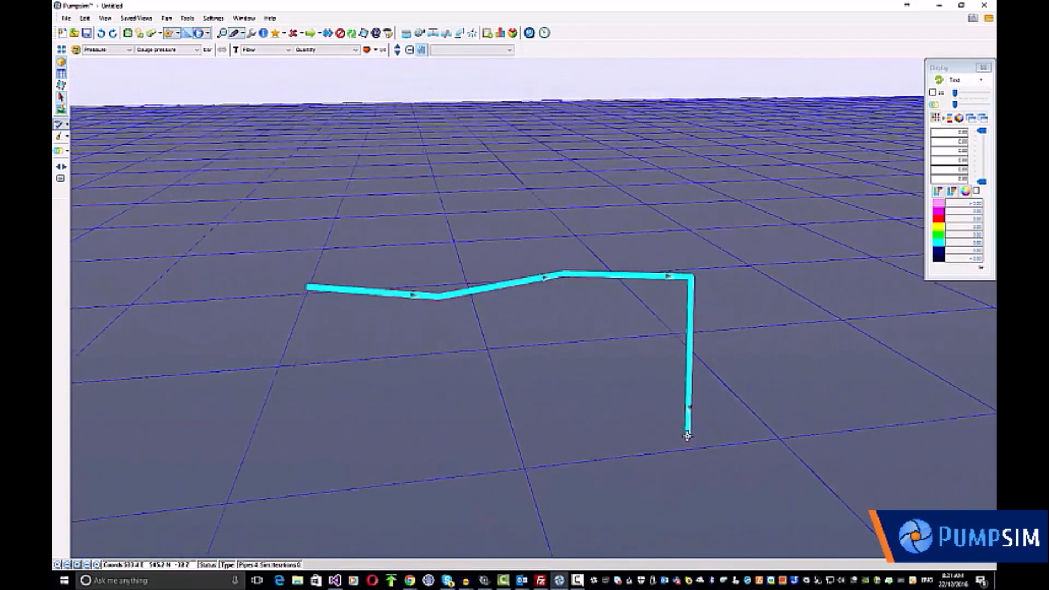
pyautogui.click(688, 419)
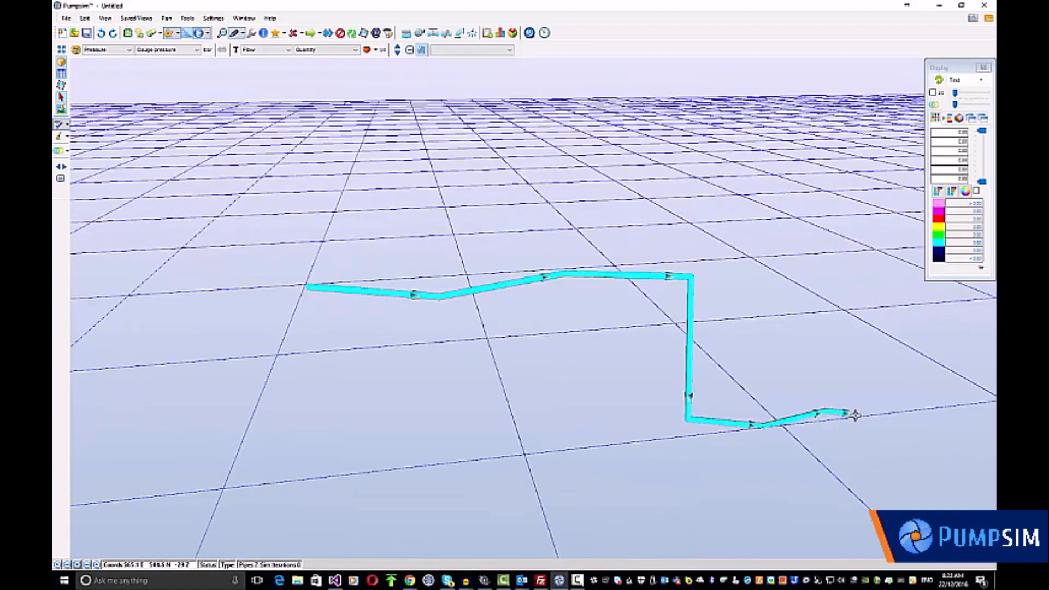
# - Finish the three-pipe lower run, raise a pipe about 22 m from its end, and draw three more level pipes from its top
pyautogui.click(884, 419)
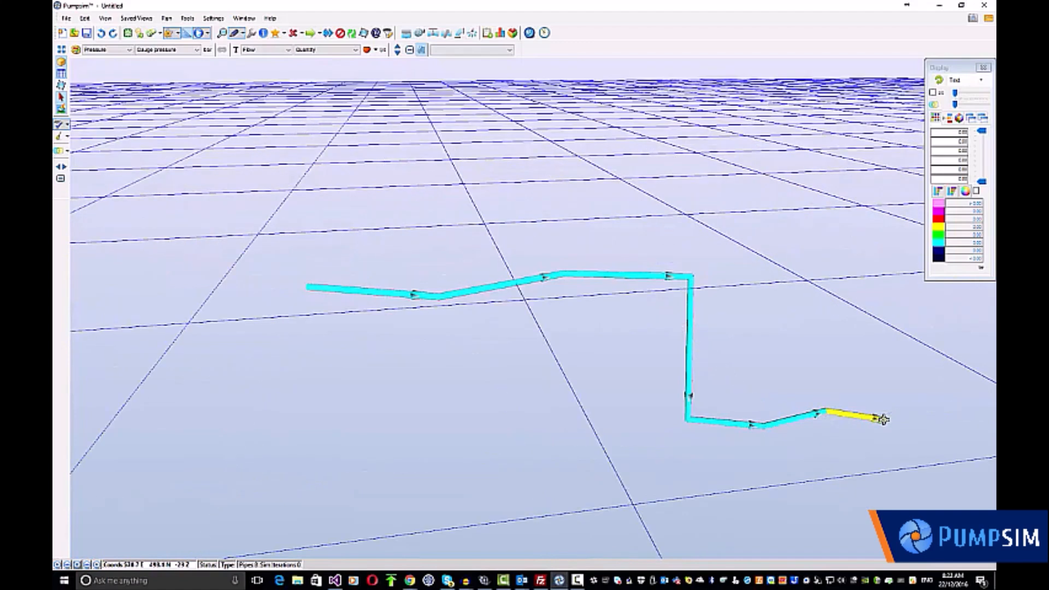
pyautogui.click(883, 419)
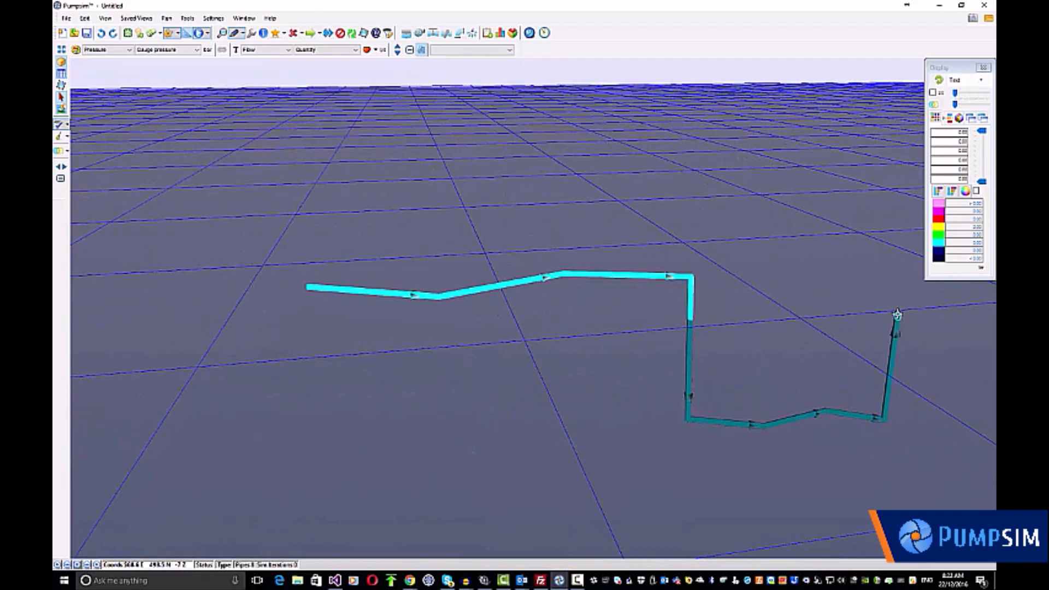
pyautogui.click(908, 315)
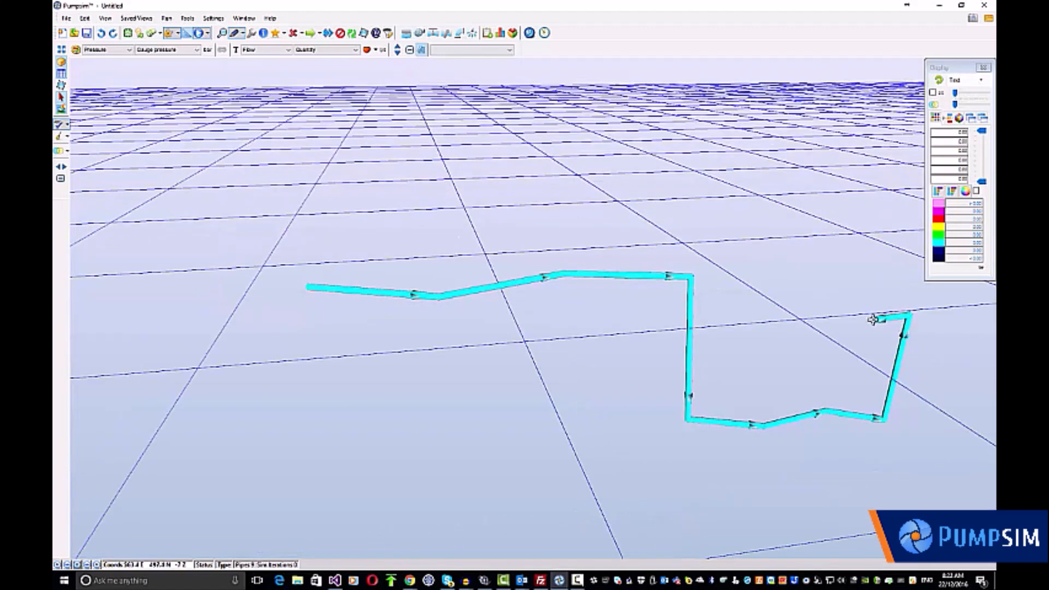
pyautogui.click(745, 255)
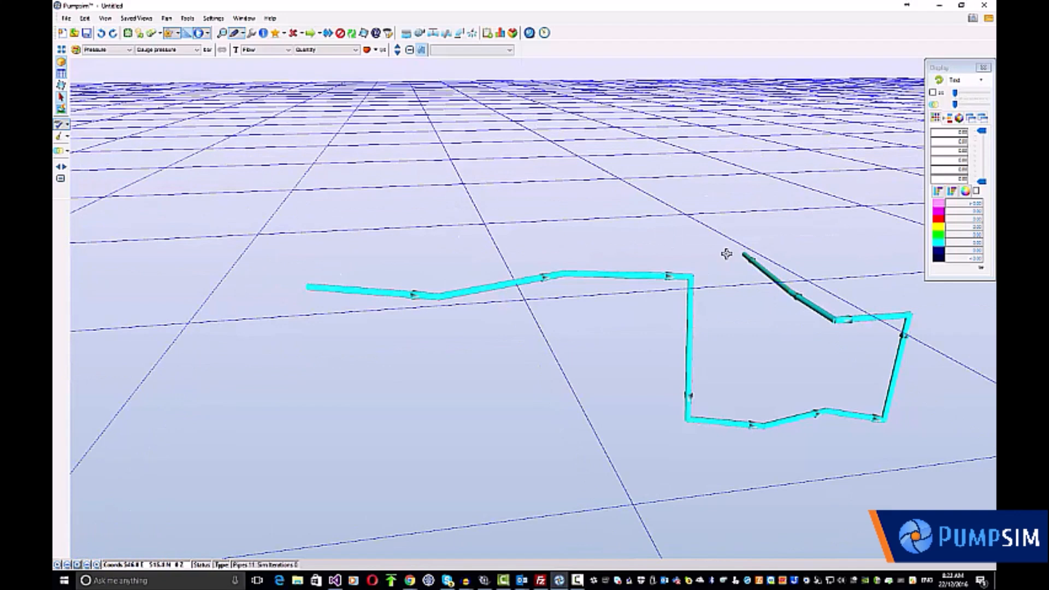
# - Add a pipe rising vertically from the network's start using coordinate entry, and place a round tank on its upper end
pyautogui.click(308, 288)
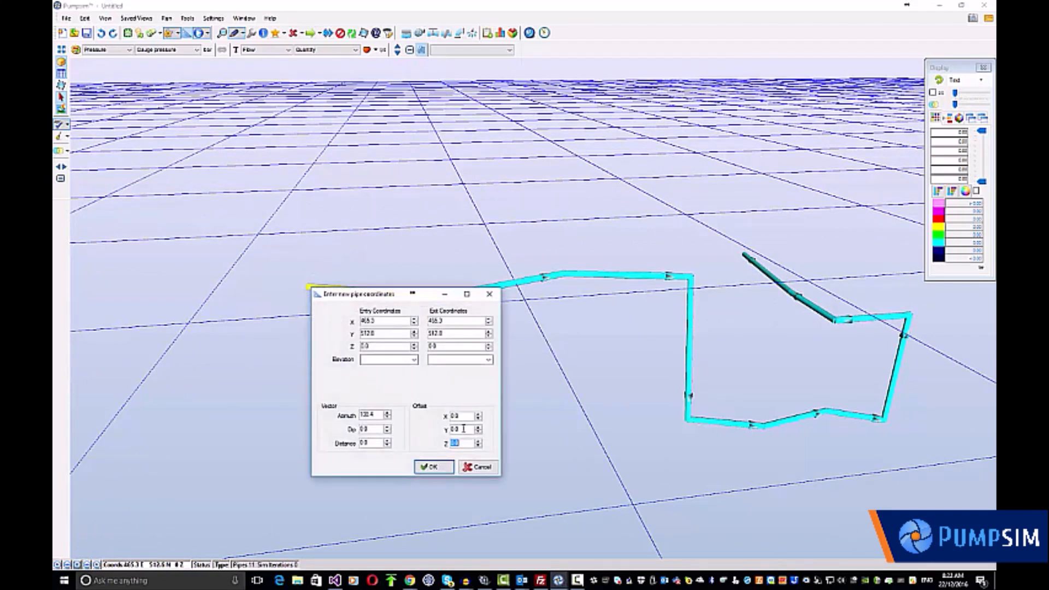
pyautogui.click(431, 467)
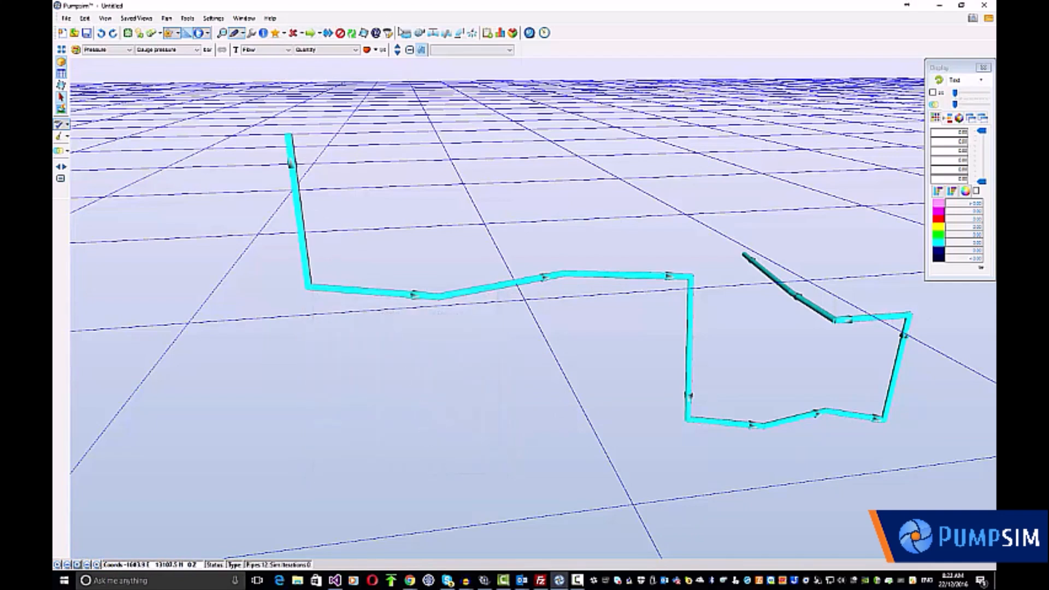
pyautogui.click(406, 34)
pyautogui.click(285, 134)
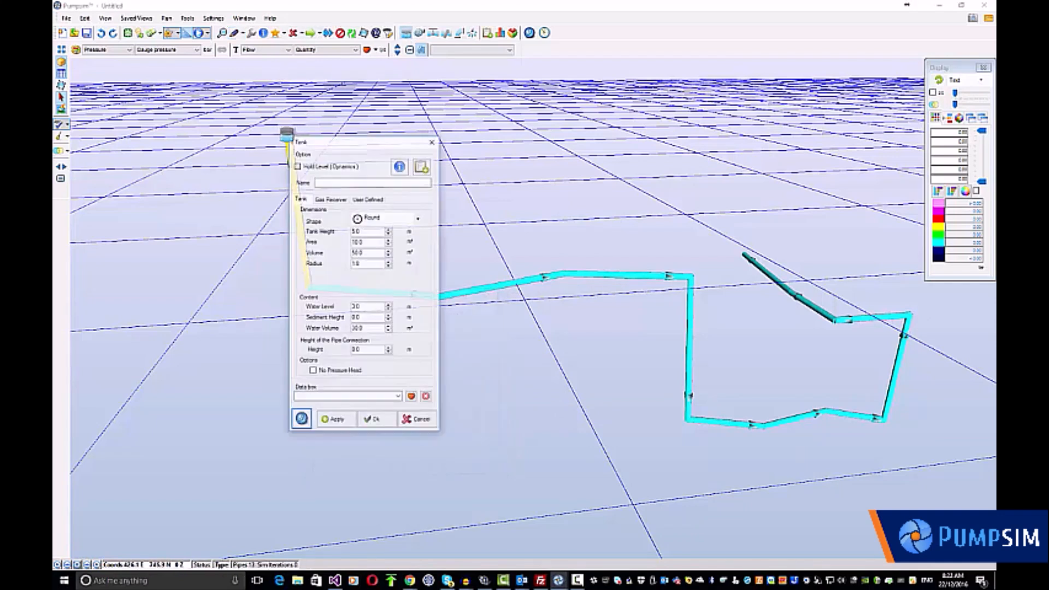
pyautogui.click(373, 422)
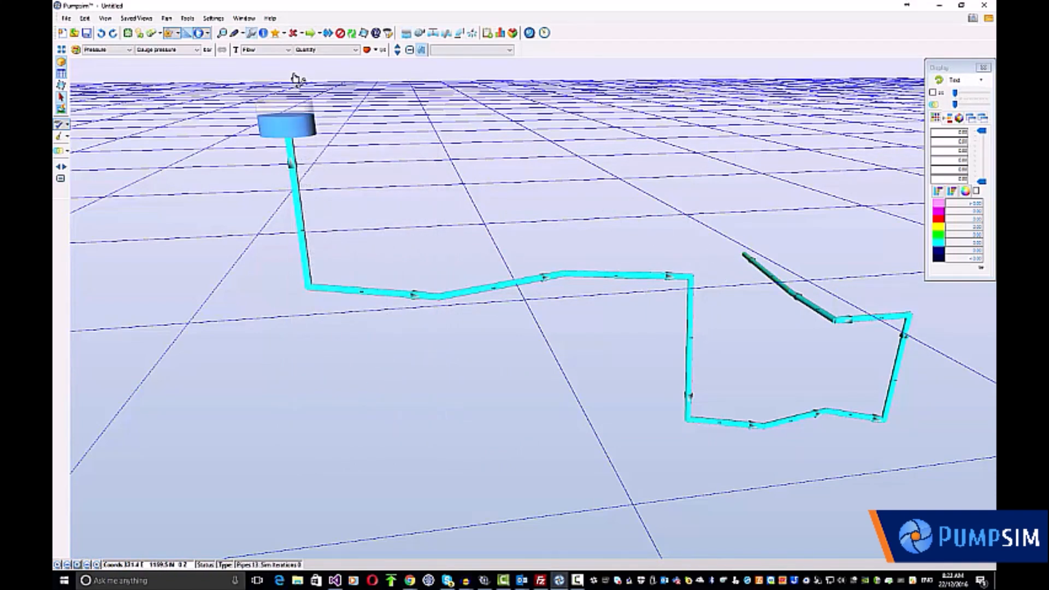
# - Set the last pipe at the network's far end as open, and run the simulation
pyautogui.click(748, 261)
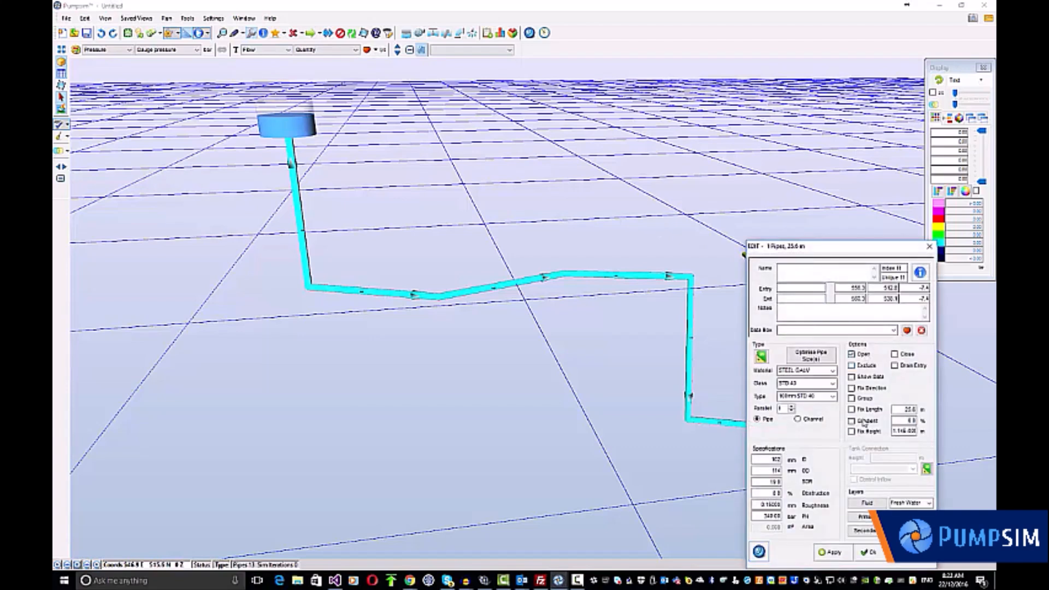
pyautogui.click(873, 552)
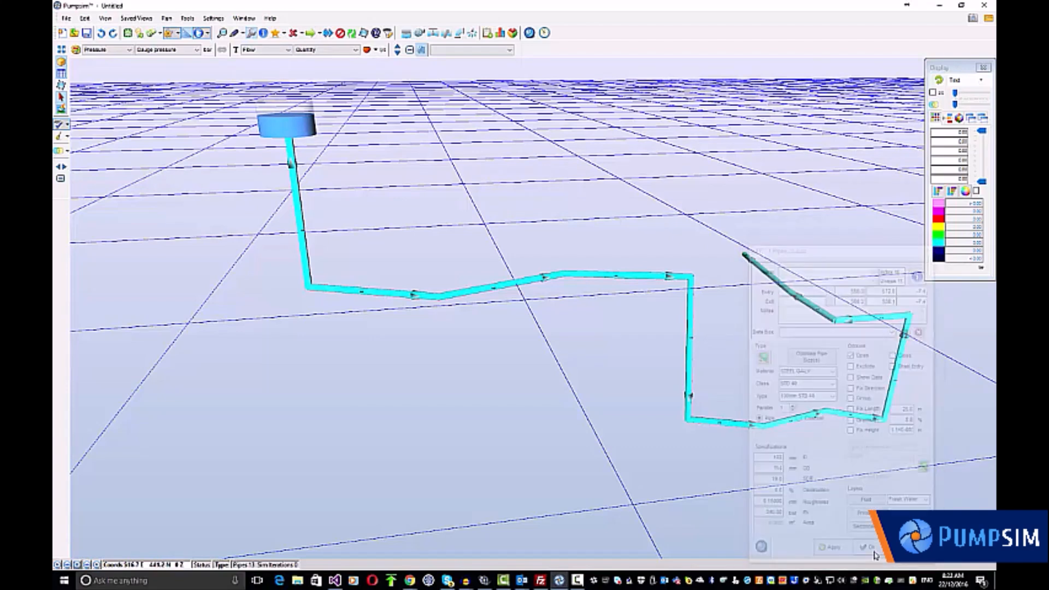
pyautogui.click(530, 33)
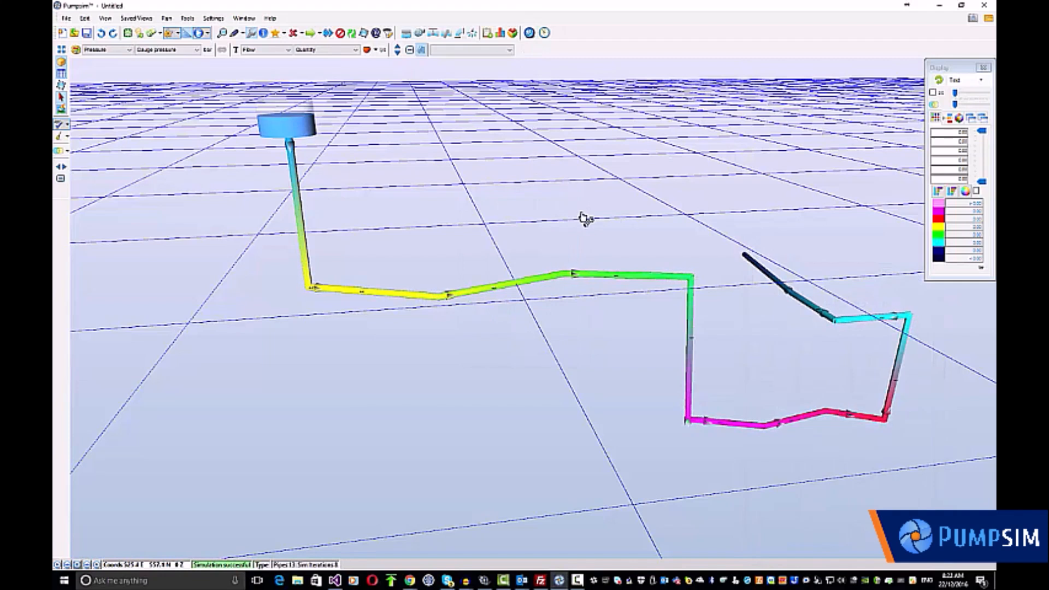
# - Change the first level pipe below the tank riser to POLY material and the 125mm PN12 type
pyautogui.doubleClick(367, 294)
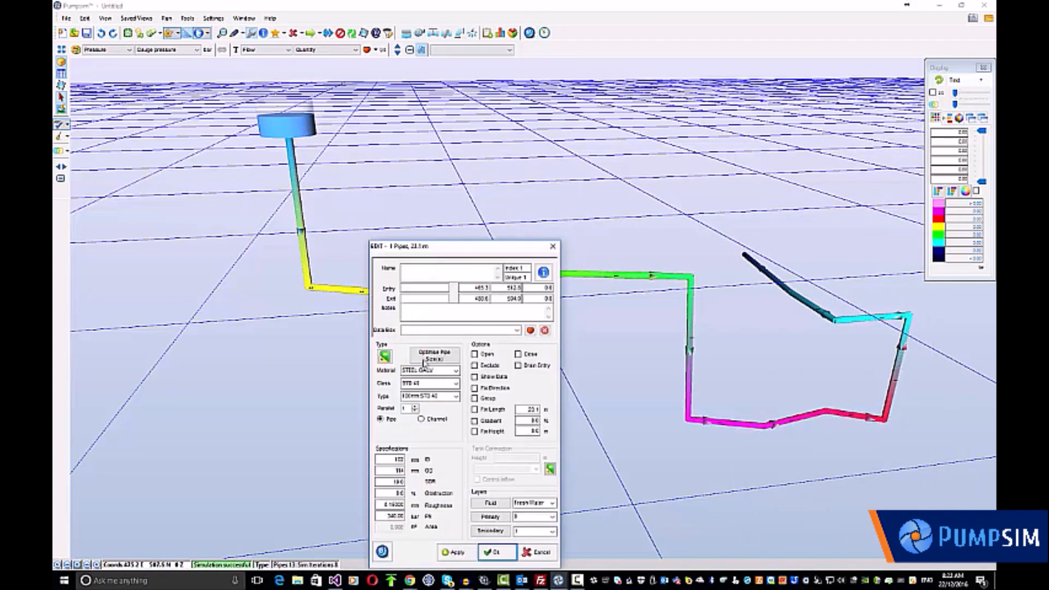
pyautogui.click(427, 371)
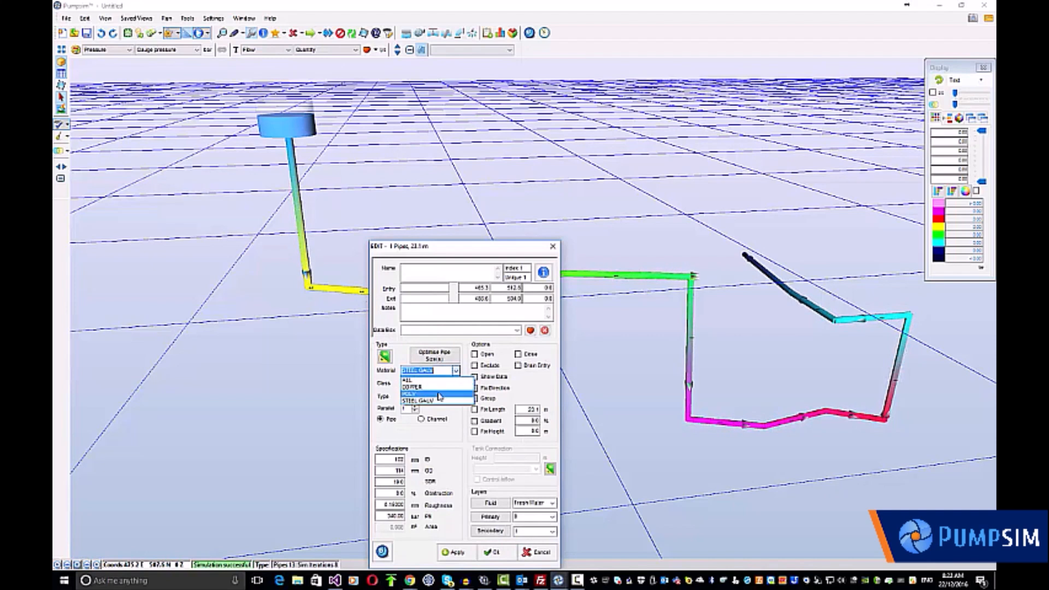
pyautogui.click(439, 394)
pyautogui.click(440, 397)
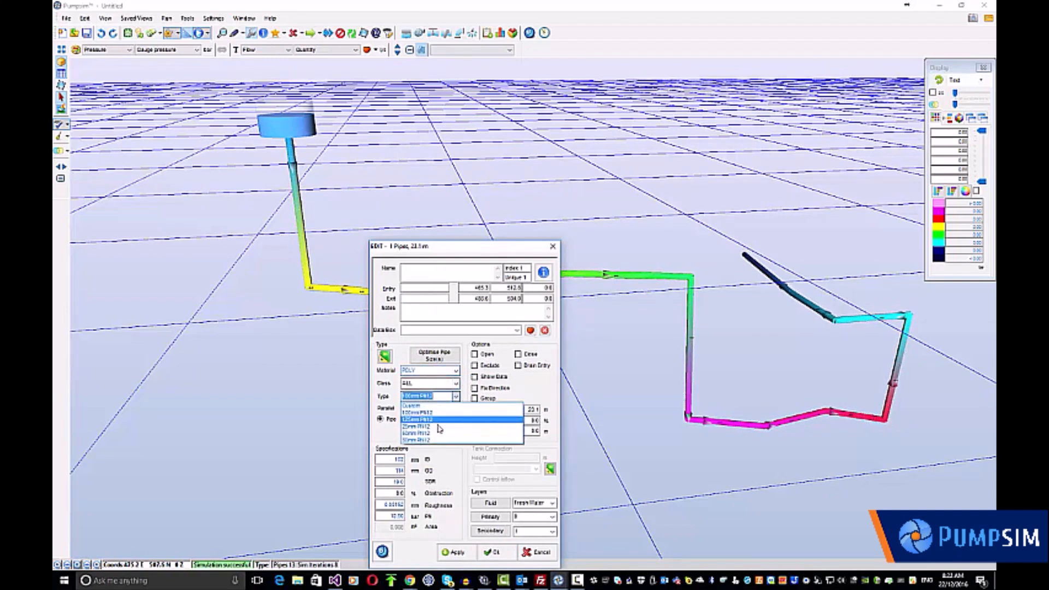
pyautogui.click(439, 422)
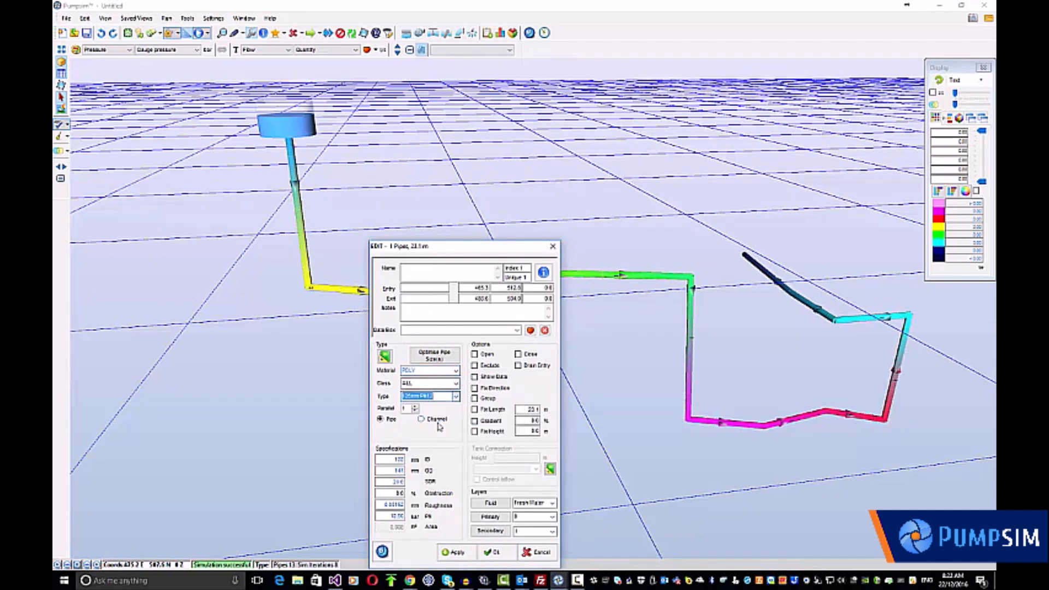
pyautogui.click(492, 552)
# - Select all pipes downstream of the tank riser and change them together to POLY material and the 125mm PN12 type
pyautogui.click(275, 33)
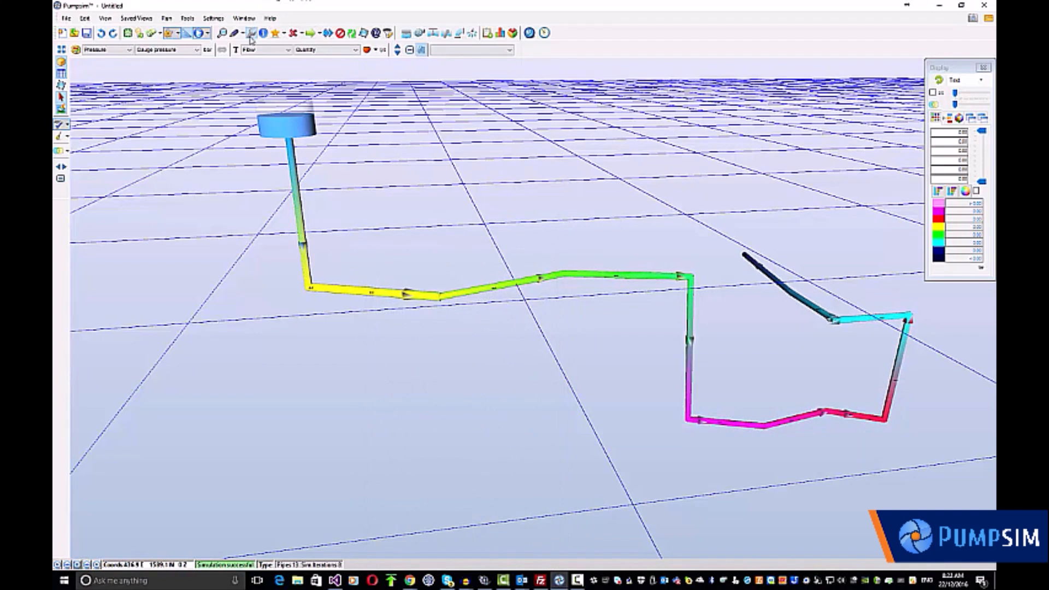
pyautogui.moveTo(326, 228); pyautogui.dragTo(911, 482)
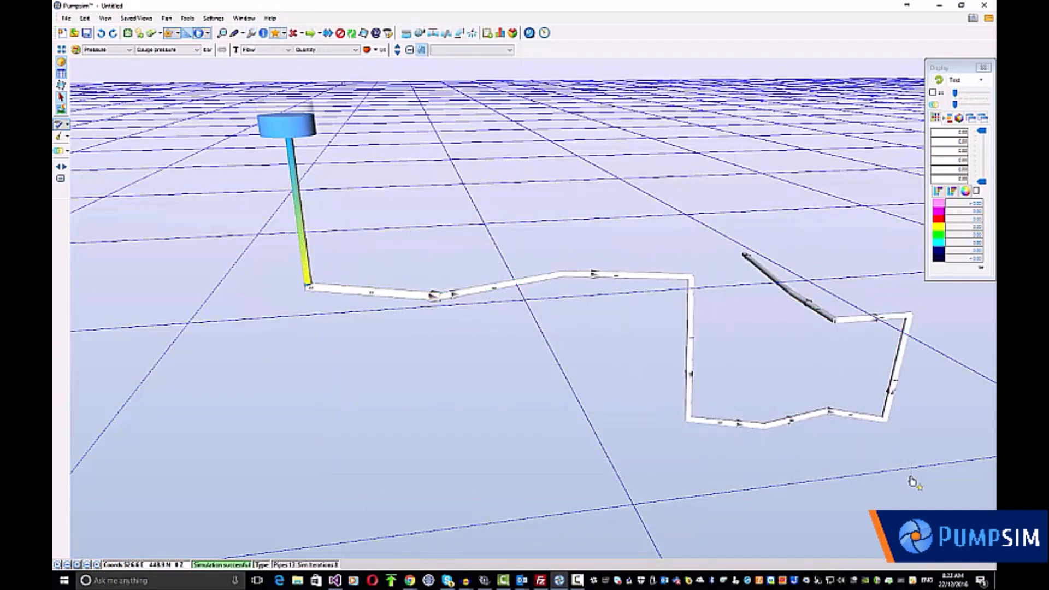
pyautogui.click(253, 34)
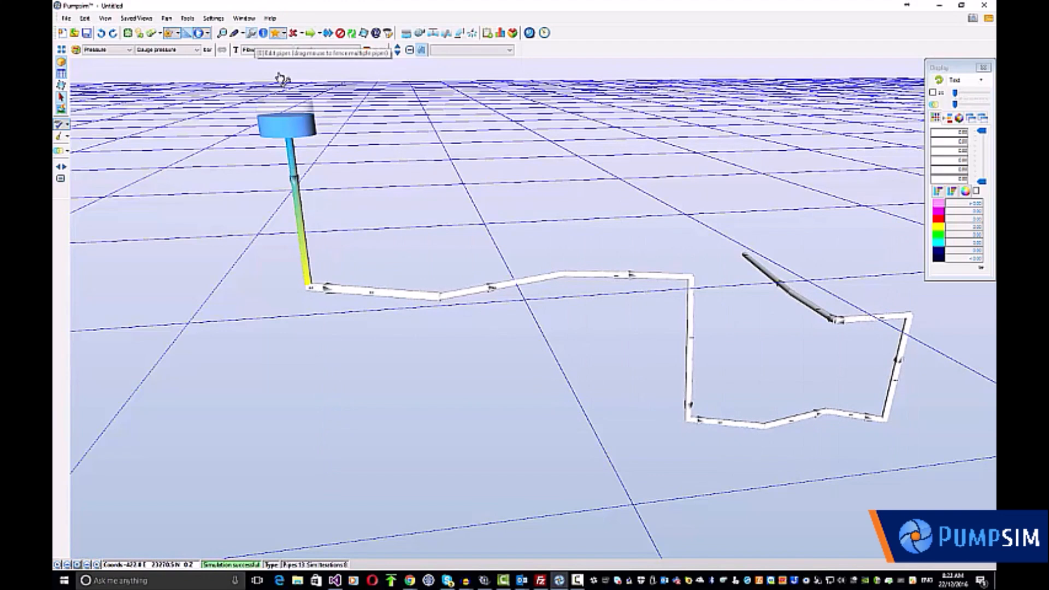
pyautogui.click(389, 297)
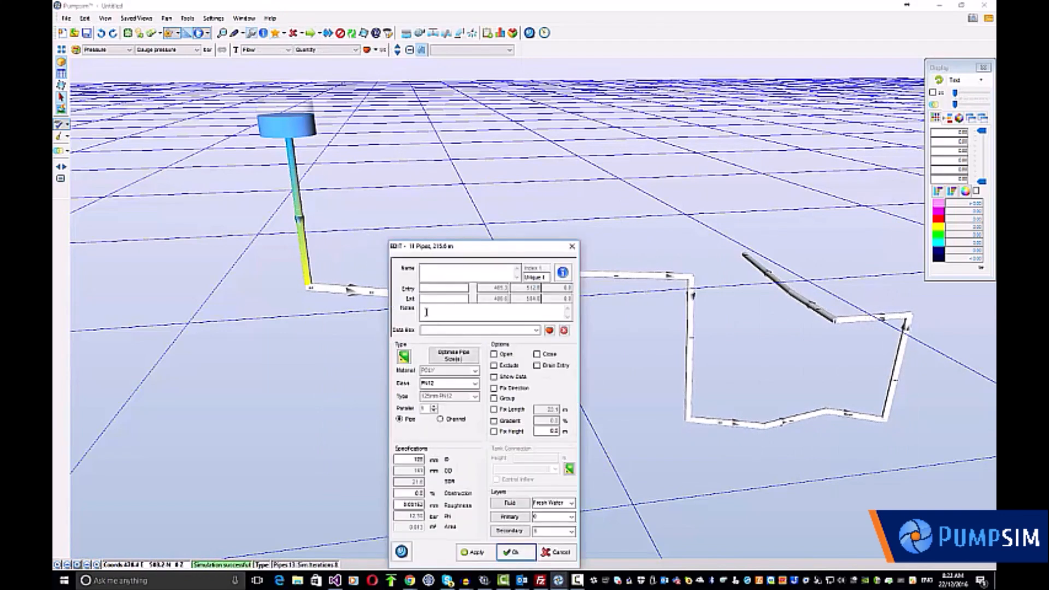
pyautogui.click(450, 370)
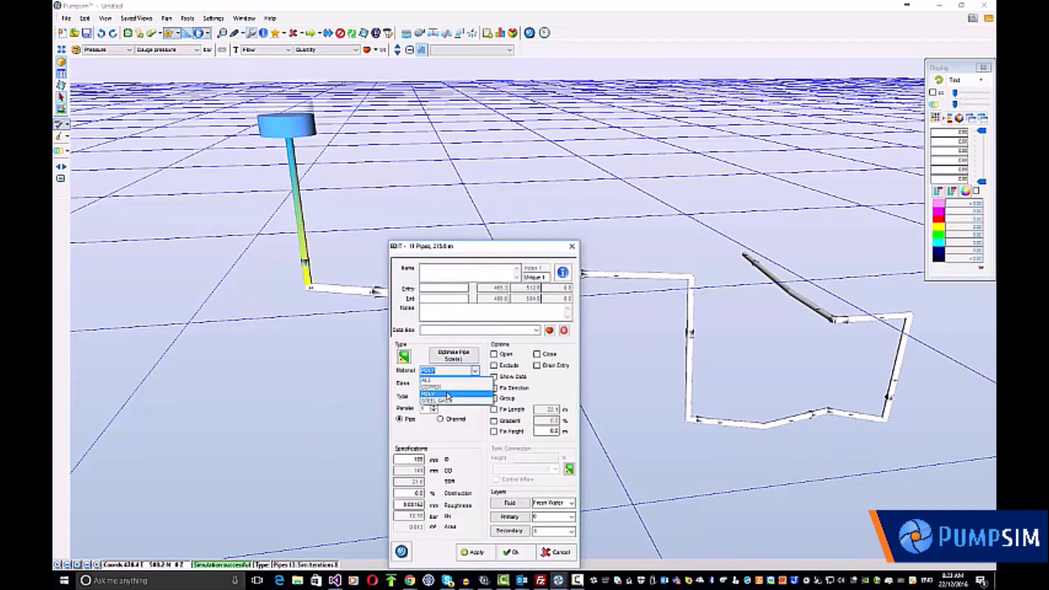
pyautogui.click(448, 394)
pyautogui.click(449, 397)
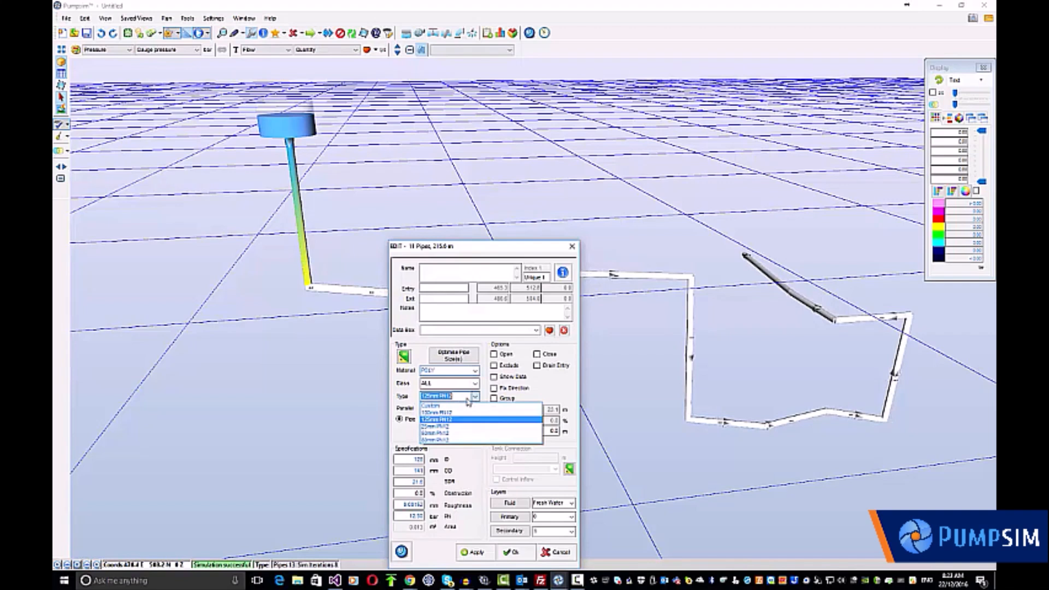
pyautogui.click(449, 421)
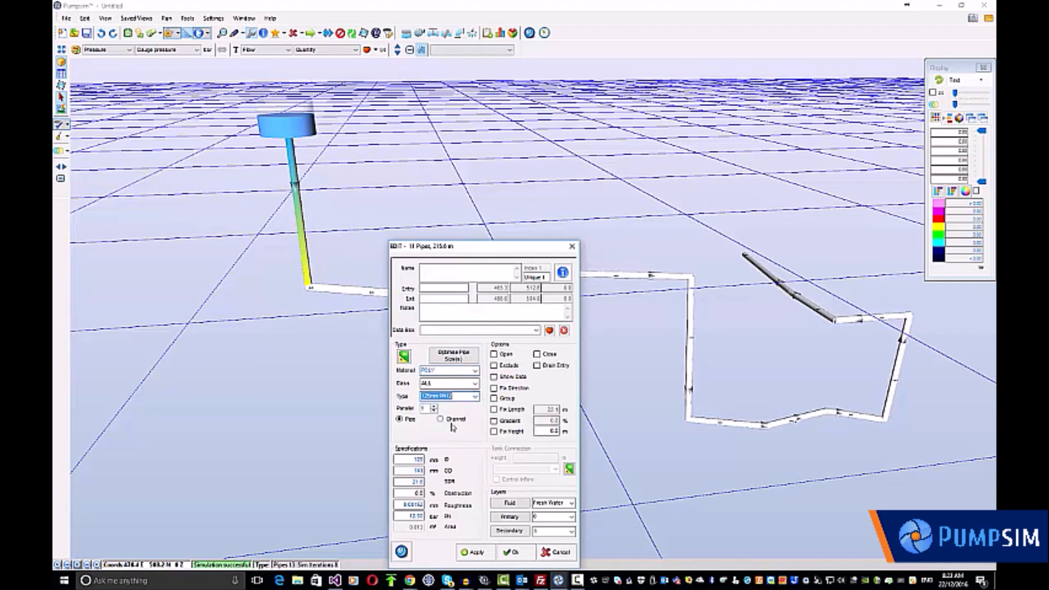
pyautogui.click(512, 553)
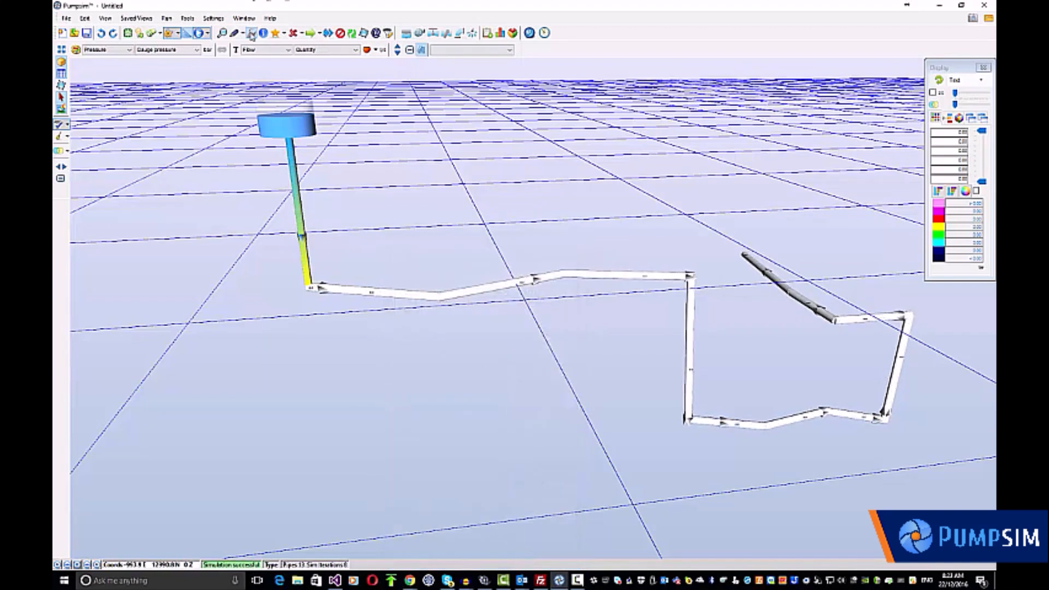
# - Change the vertical pipe below the tank to the 200mm STD 40 type and run the simulation
pyautogui.doubleClick(299, 205)
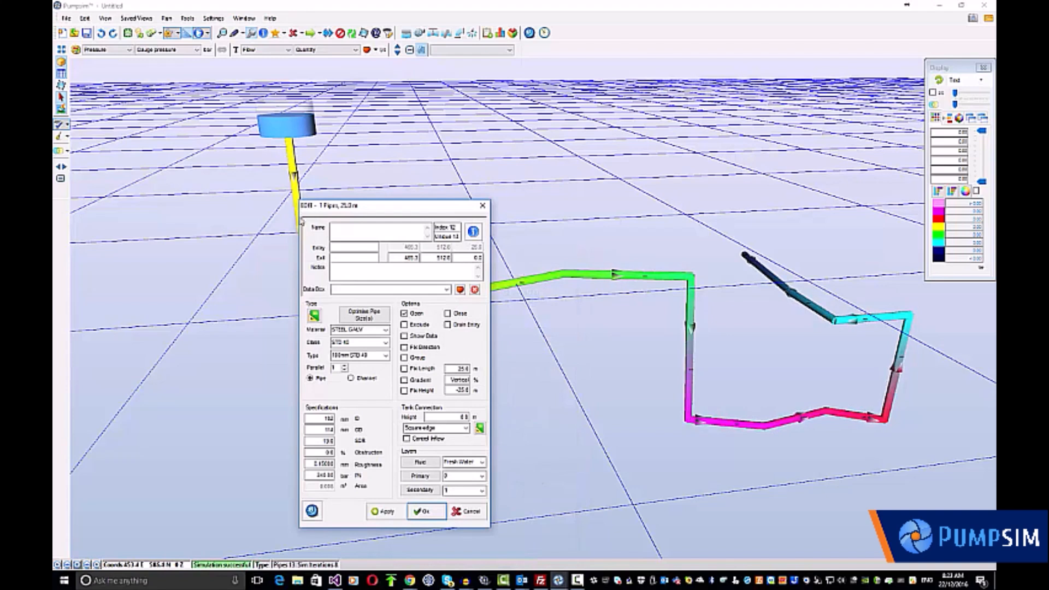
pyautogui.click(386, 355)
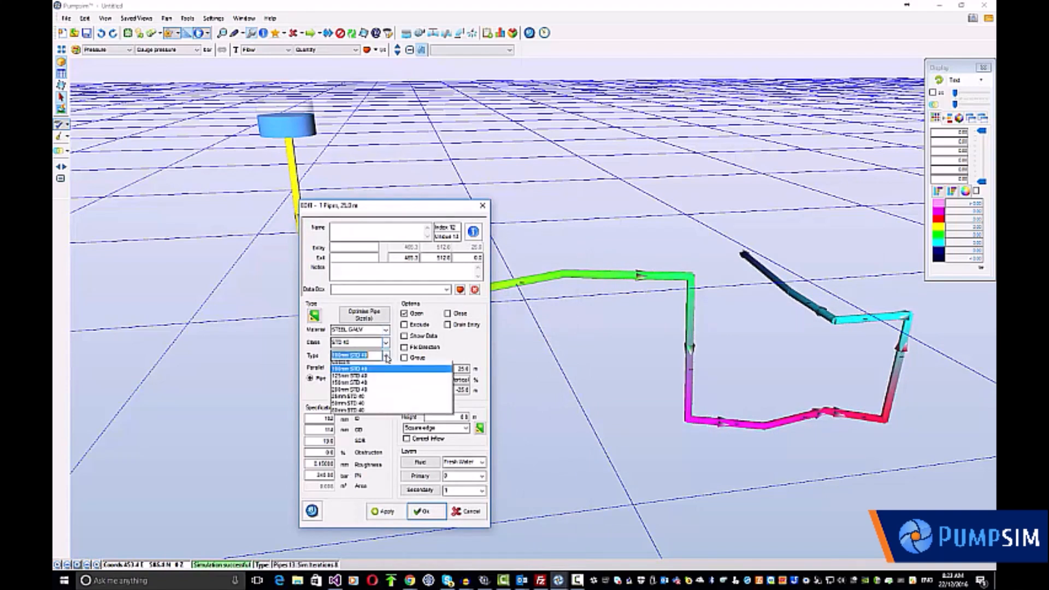
pyautogui.click(367, 393)
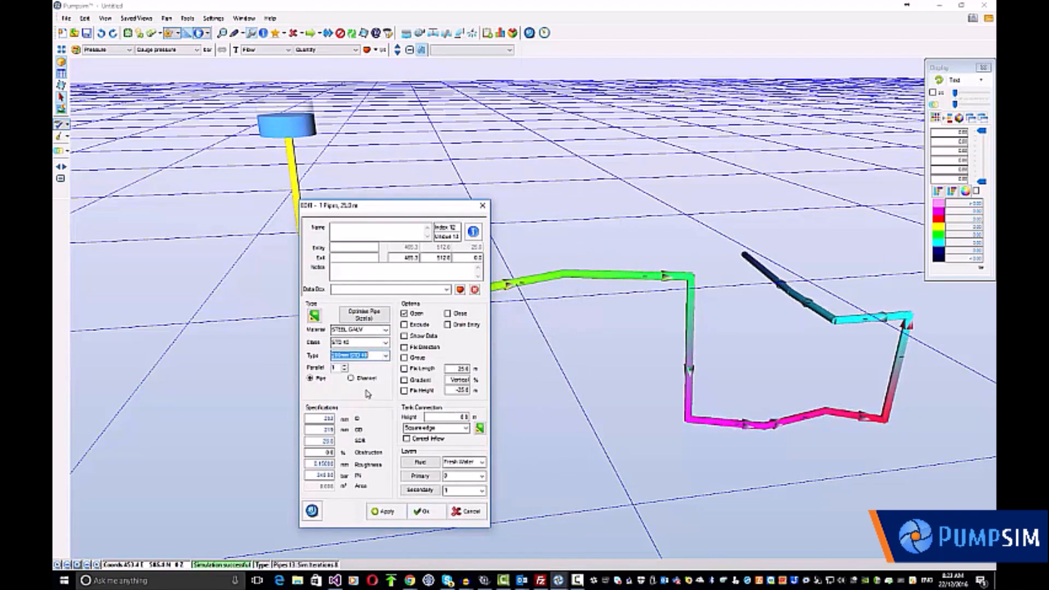
pyautogui.click(428, 513)
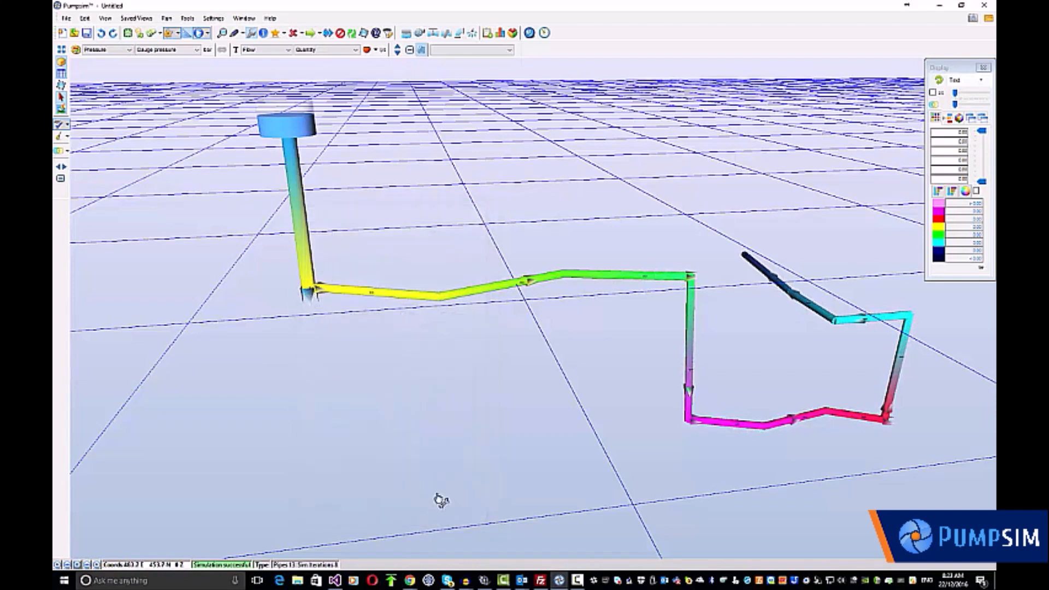
pyautogui.click(530, 36)
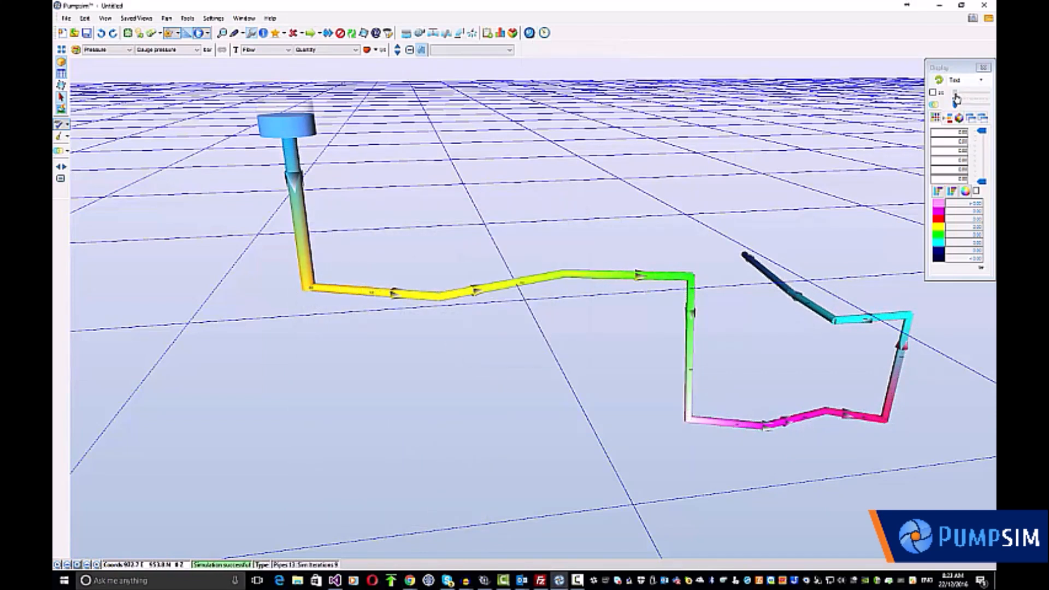
# - Show data labels on the pipes, switch them through Pressure and Attributes to compare values, and return them to Flow
pyautogui.moveTo(965, 97); pyautogui.dragTo(970, 96)
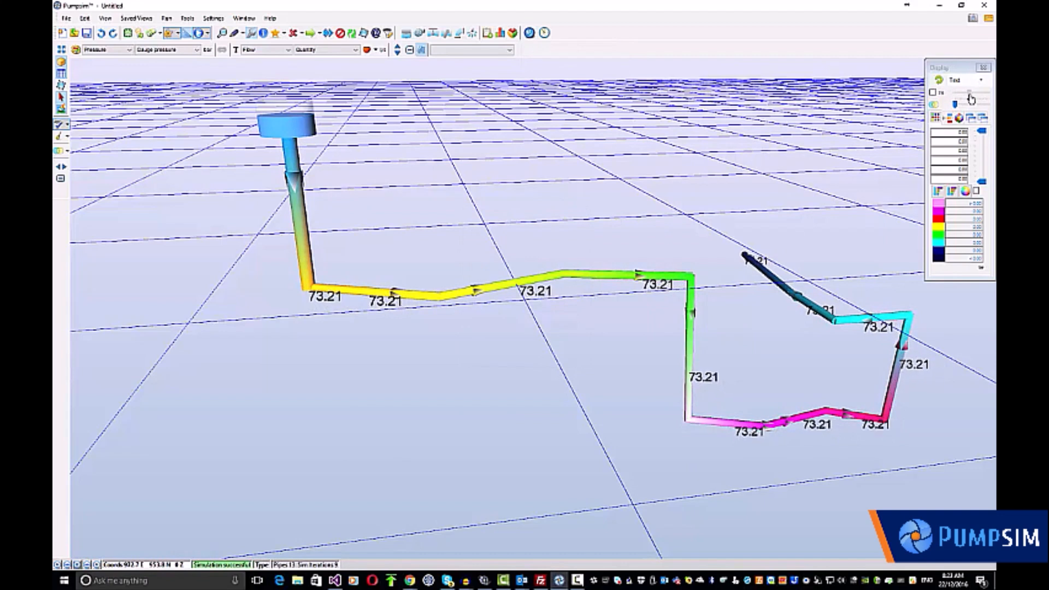
pyautogui.click(261, 49)
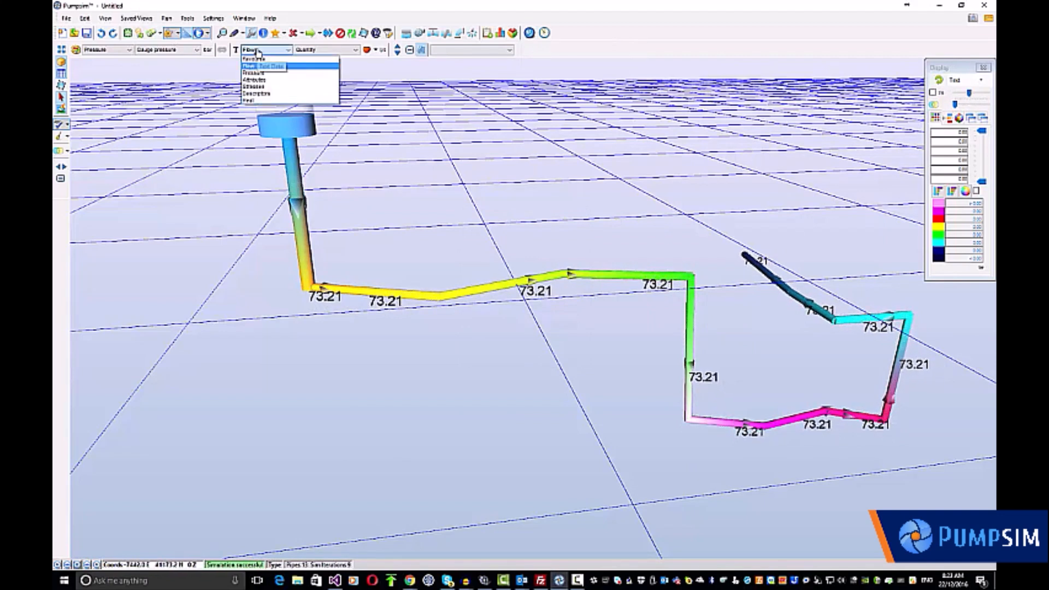
pyautogui.click(252, 73)
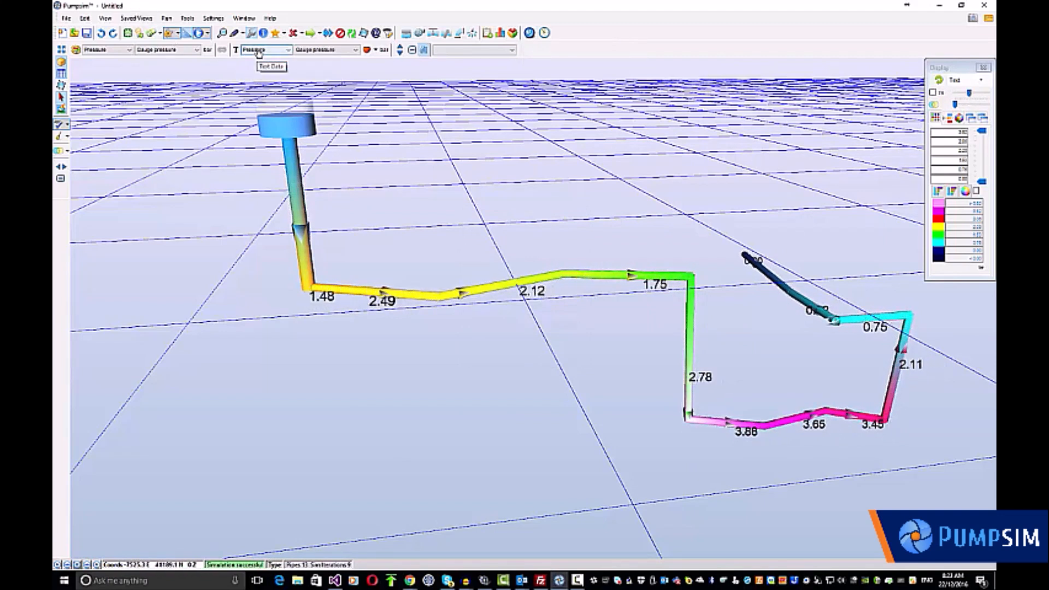
pyautogui.click(259, 50)
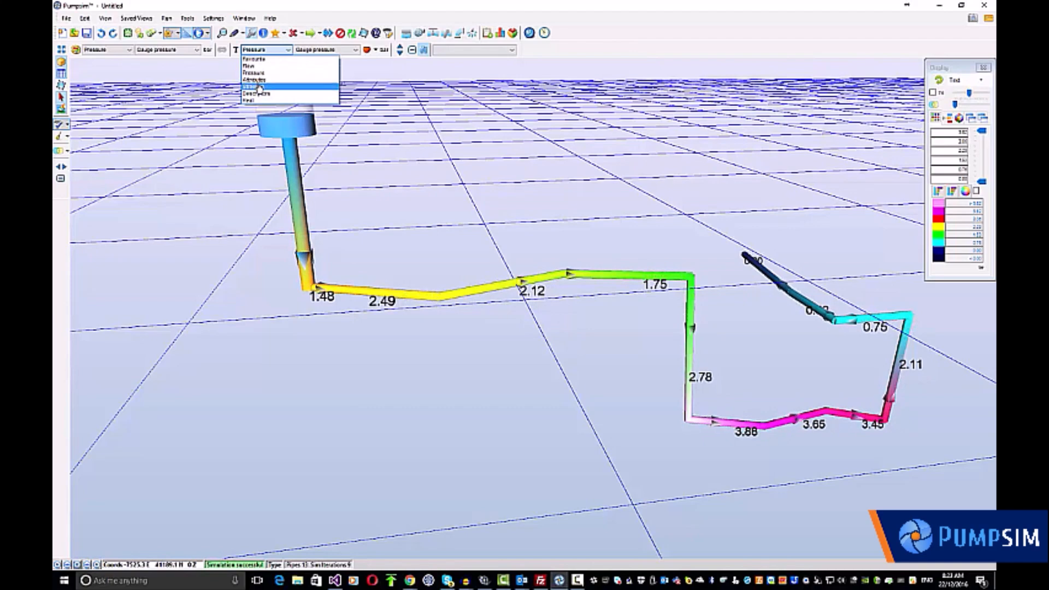
pyautogui.click(260, 80)
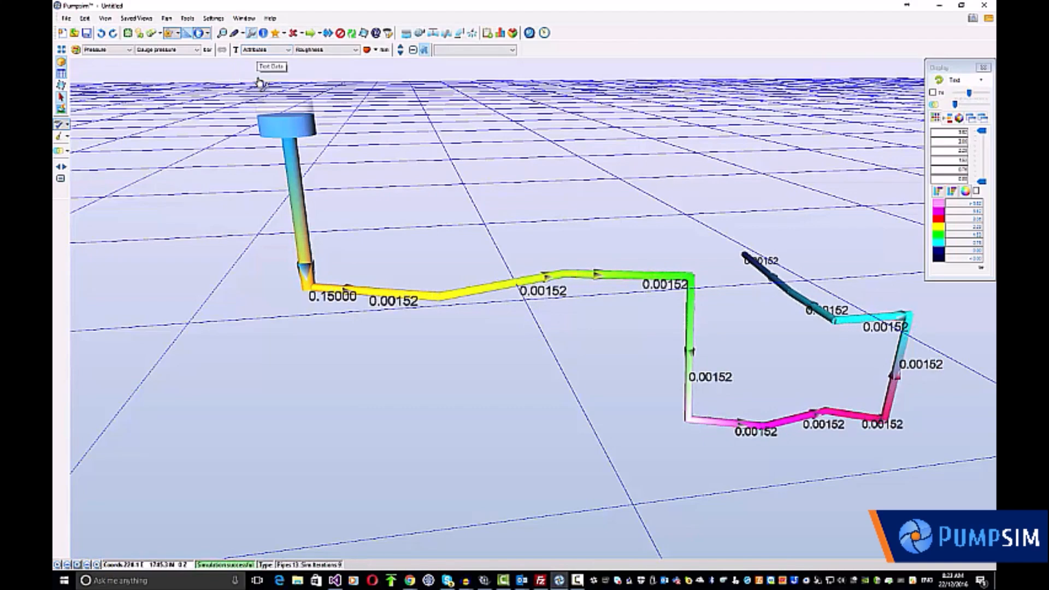
pyautogui.click(263, 50)
pyautogui.click(257, 72)
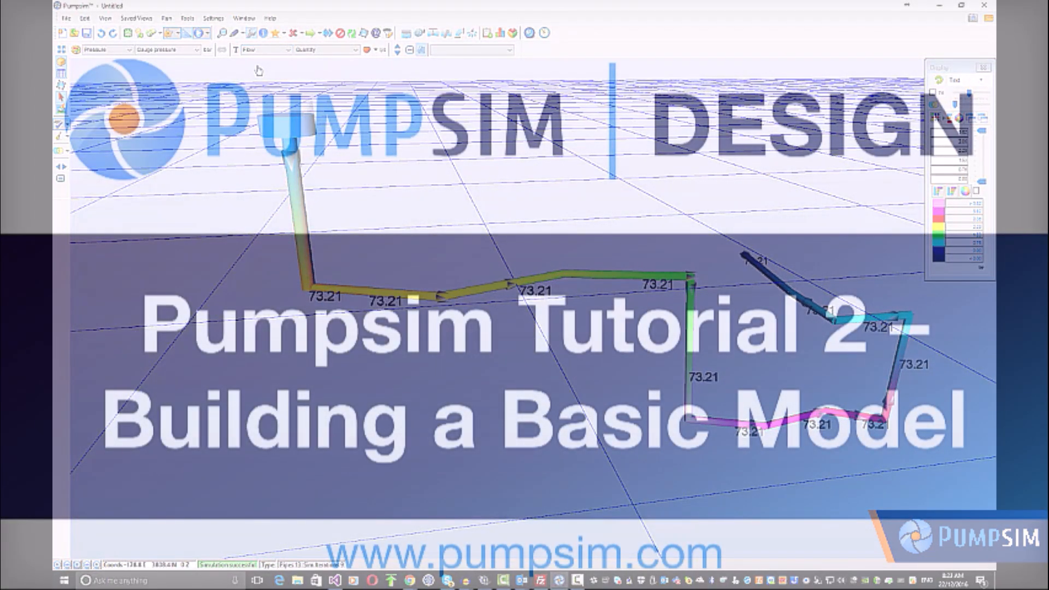